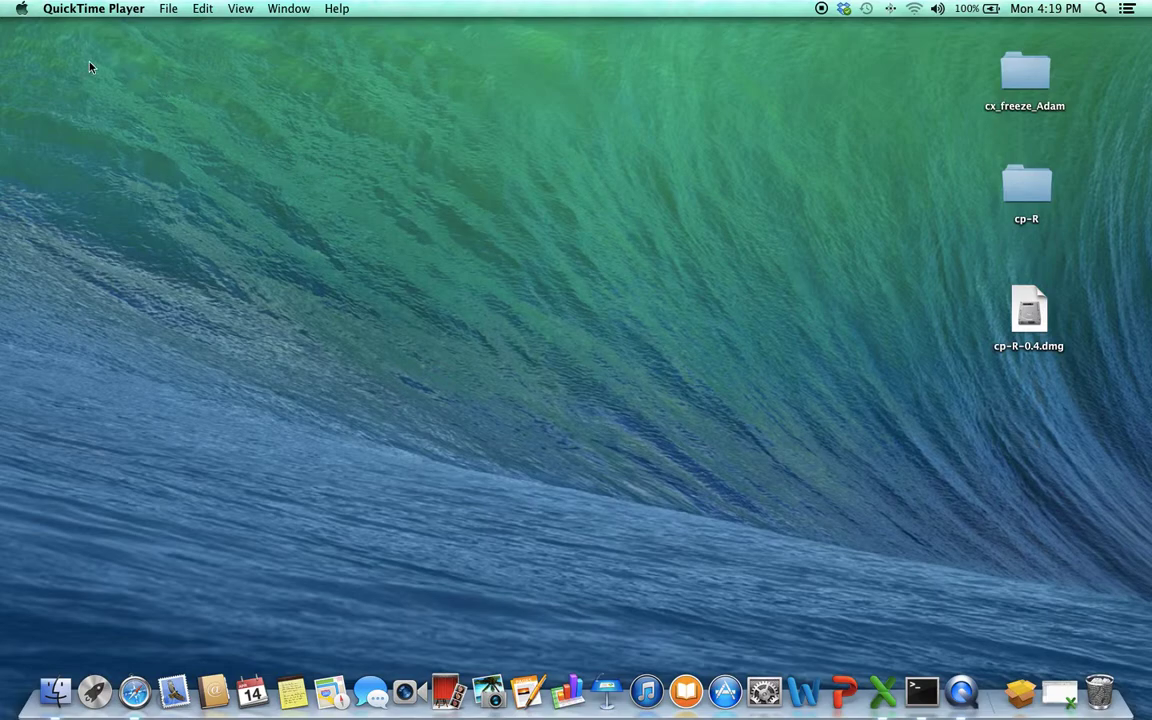
# - Review where downloaded apps are allowed from in the Security & Privacy system preferences and close the preferences
pyautogui.click(22, 12)
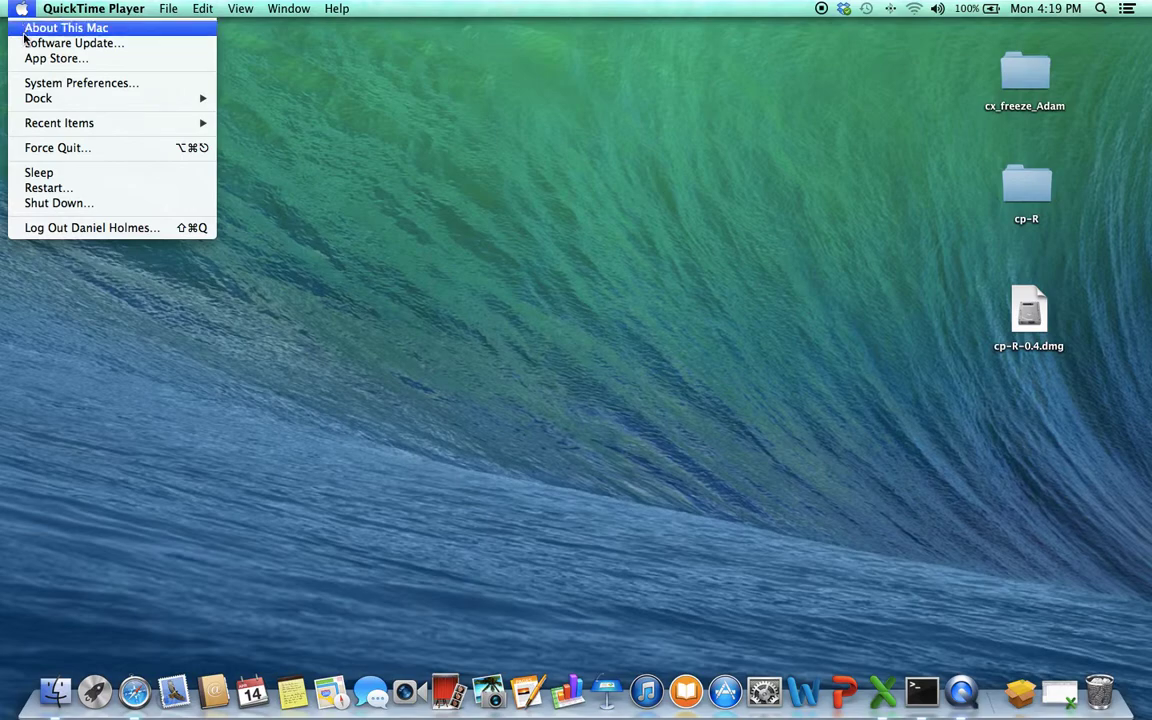
pyautogui.click(47, 84)
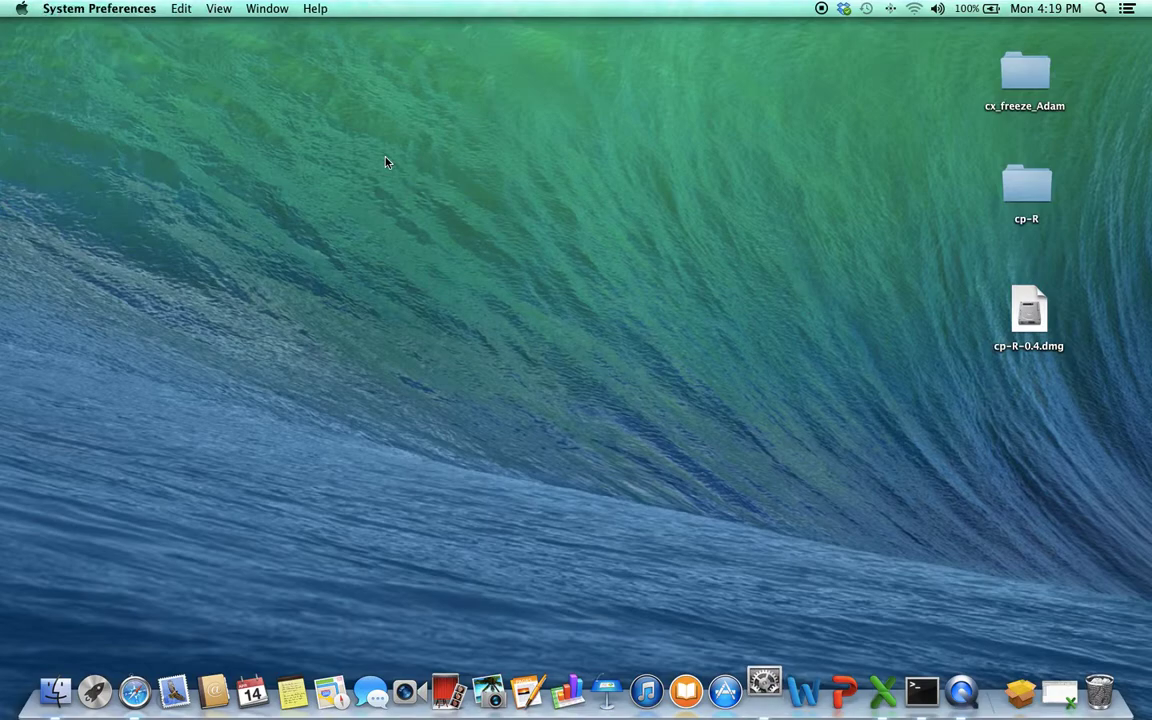
pyautogui.click(776, 214)
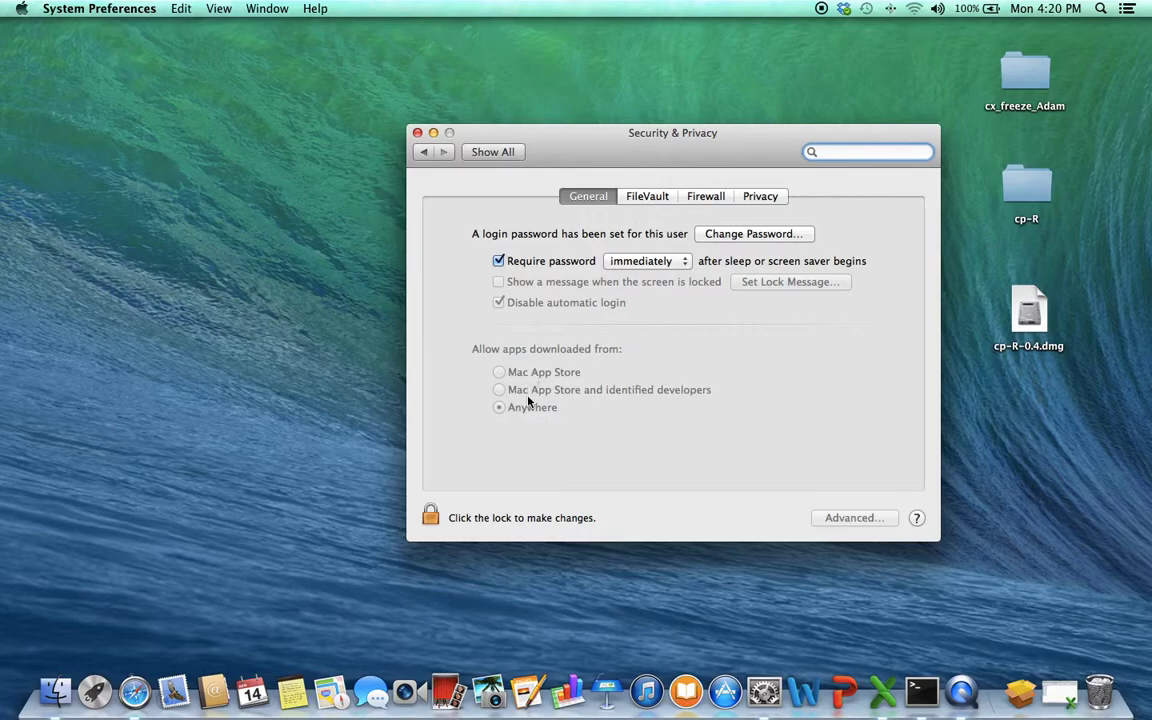
pyautogui.click(430, 515)
pyautogui.click(417, 133)
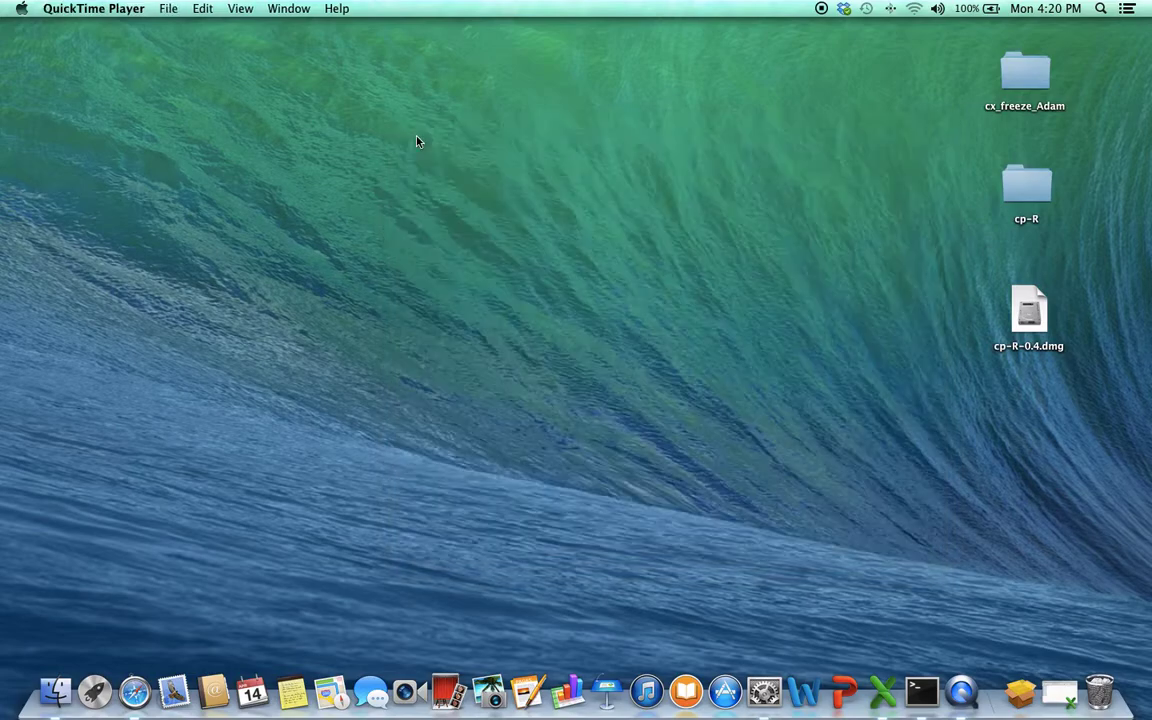
# - Switch to Safari, search Google for R and open the R Project for Statistical Computing site
pyautogui.click(131, 681)
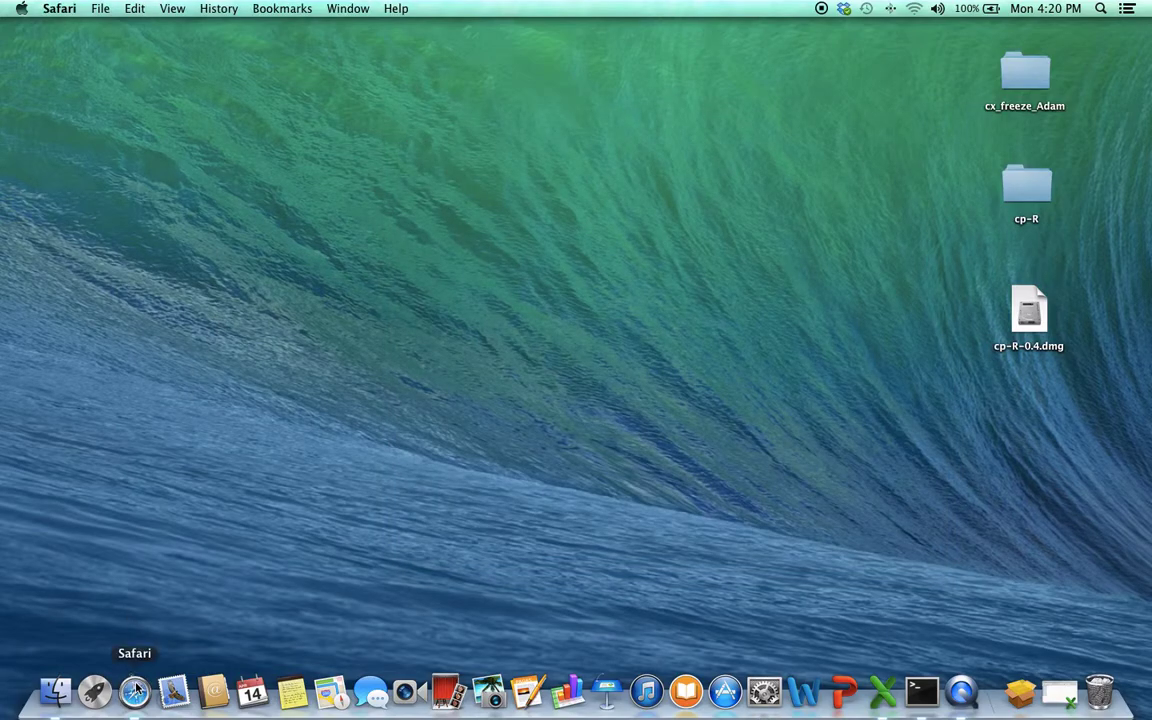
pyautogui.click(307, 228)
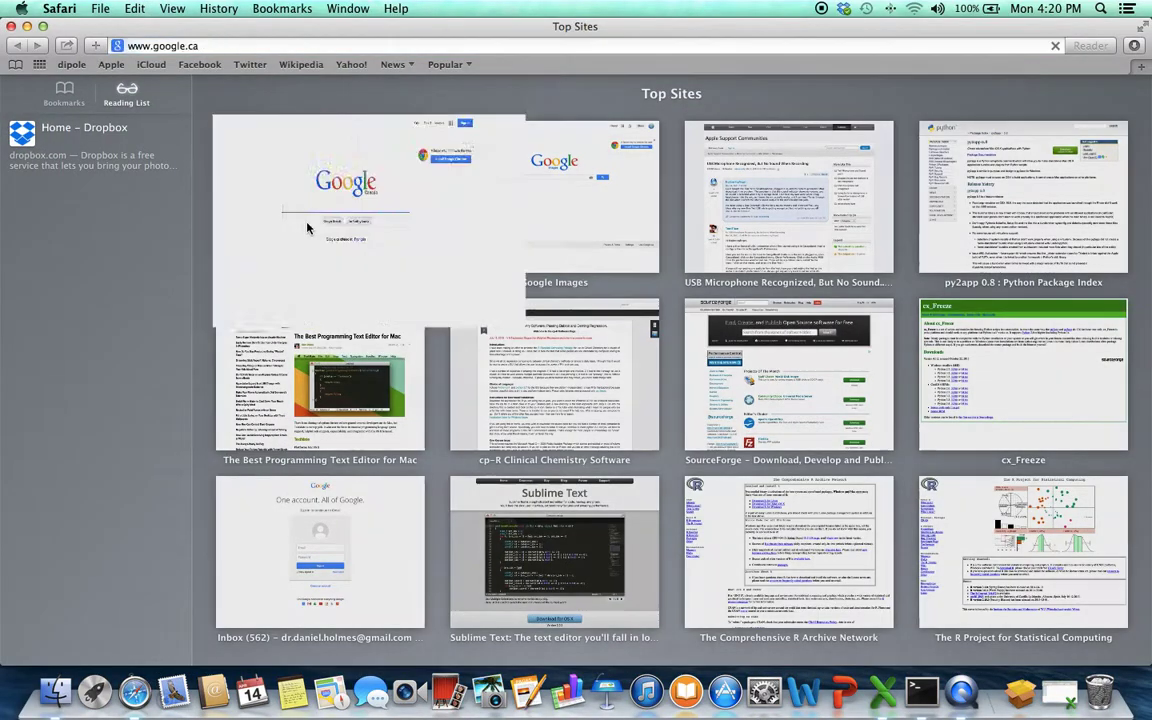
pyautogui.write('R')
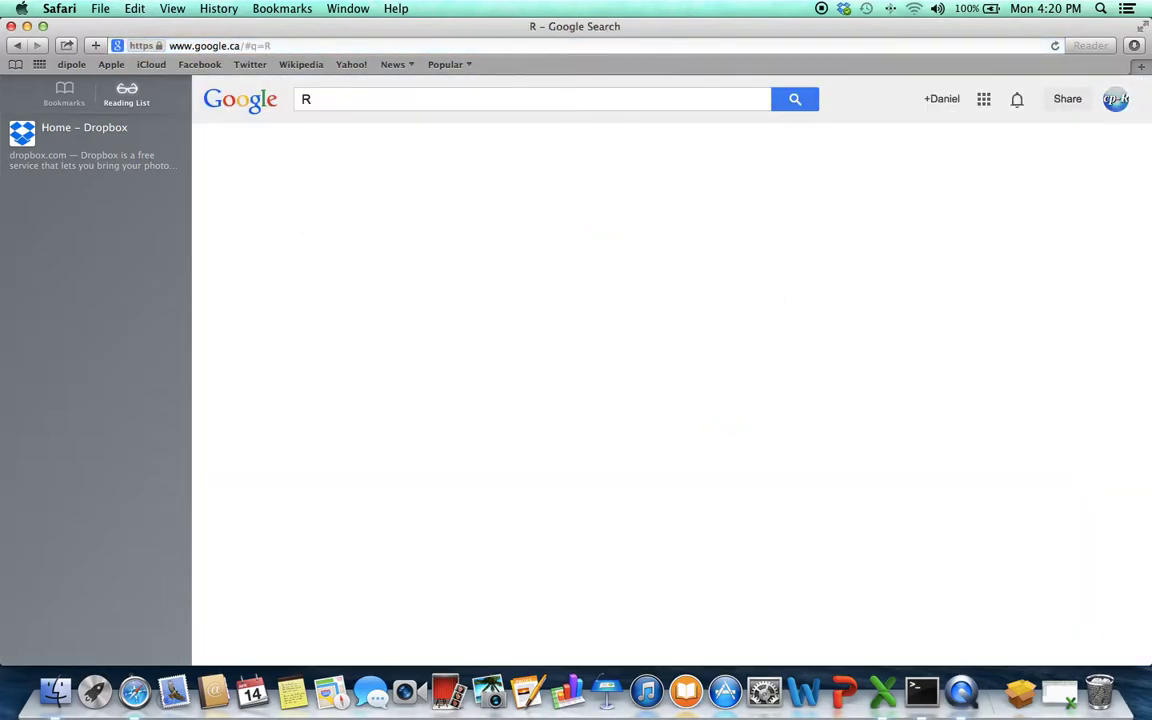
pyautogui.click(479, 224)
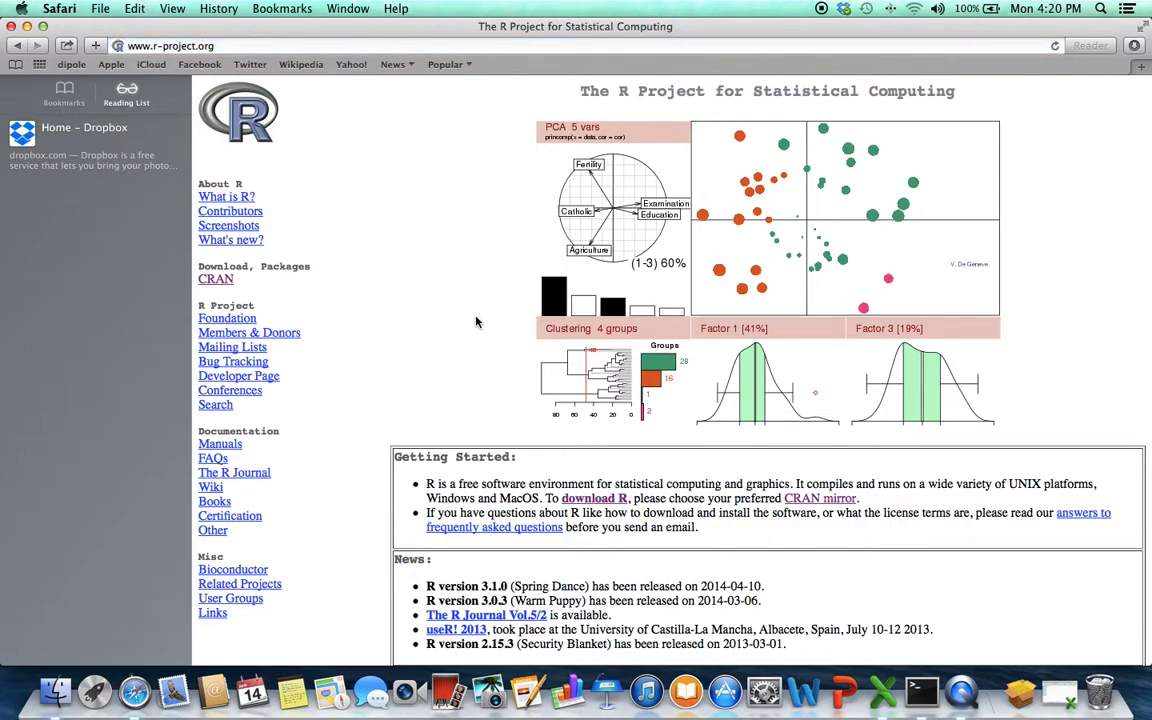
# - View the R for Mac OS X packages on the Simon Fraser University CRAN mirror and close the browser window
pyautogui.click(590, 498)
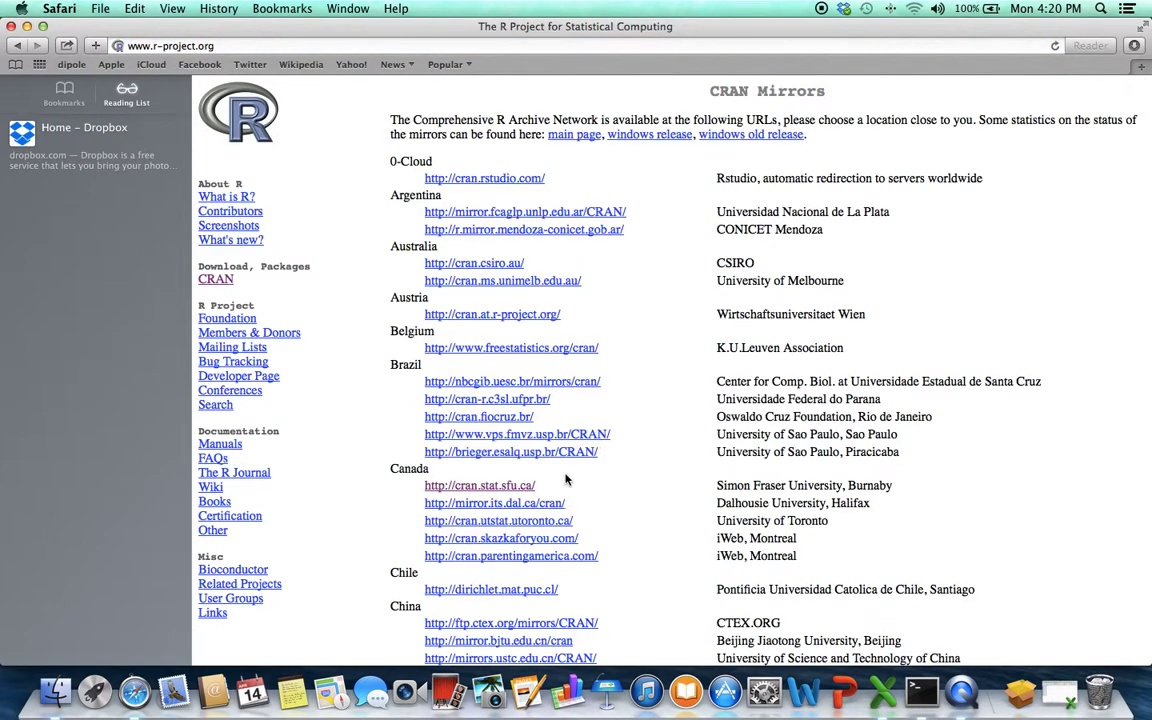
pyautogui.click(520, 486)
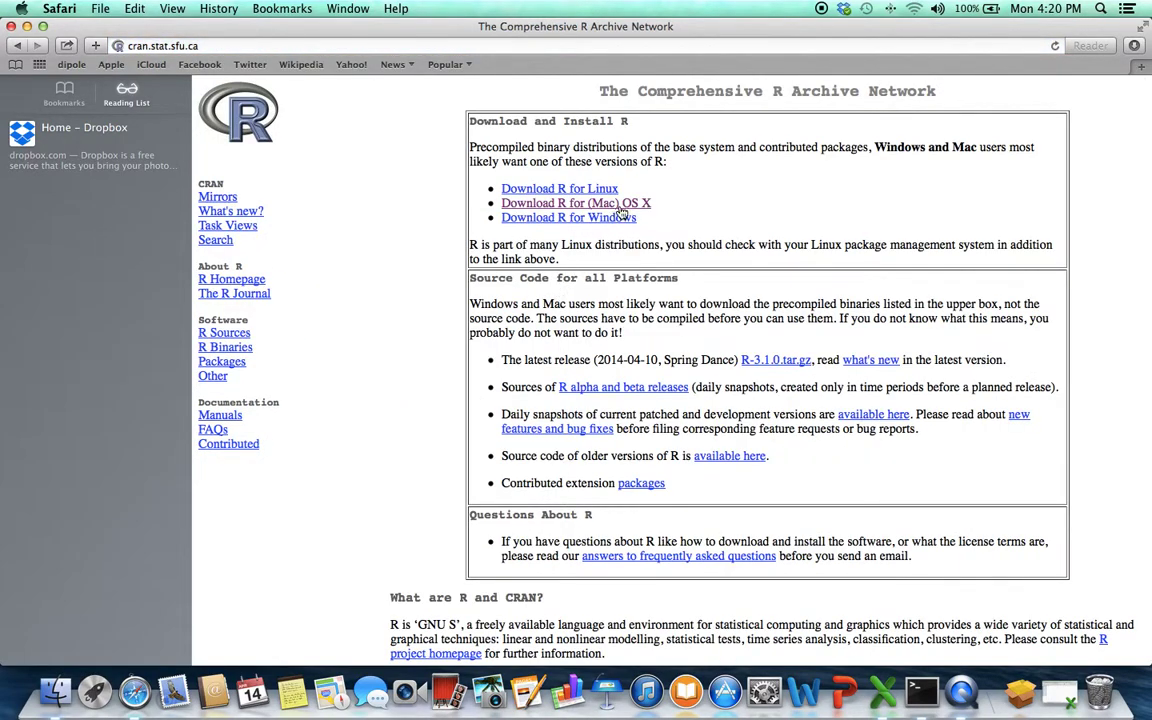
pyautogui.click(558, 203)
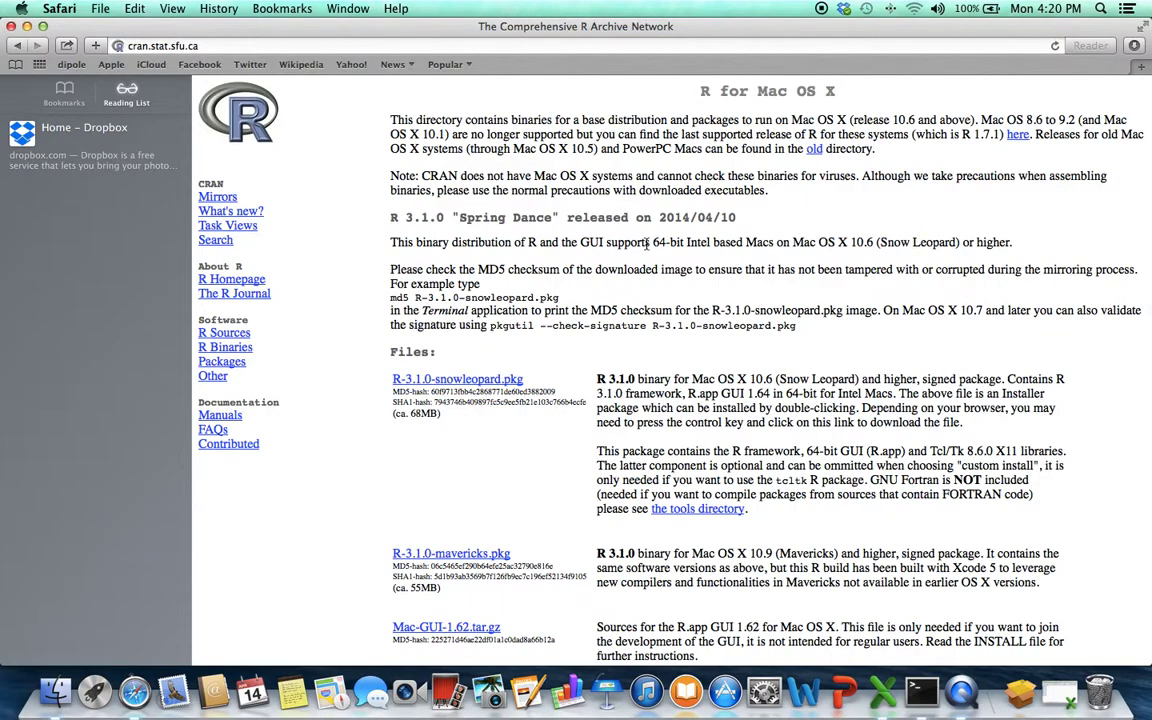
pyautogui.scroll(-5, 585, 269)
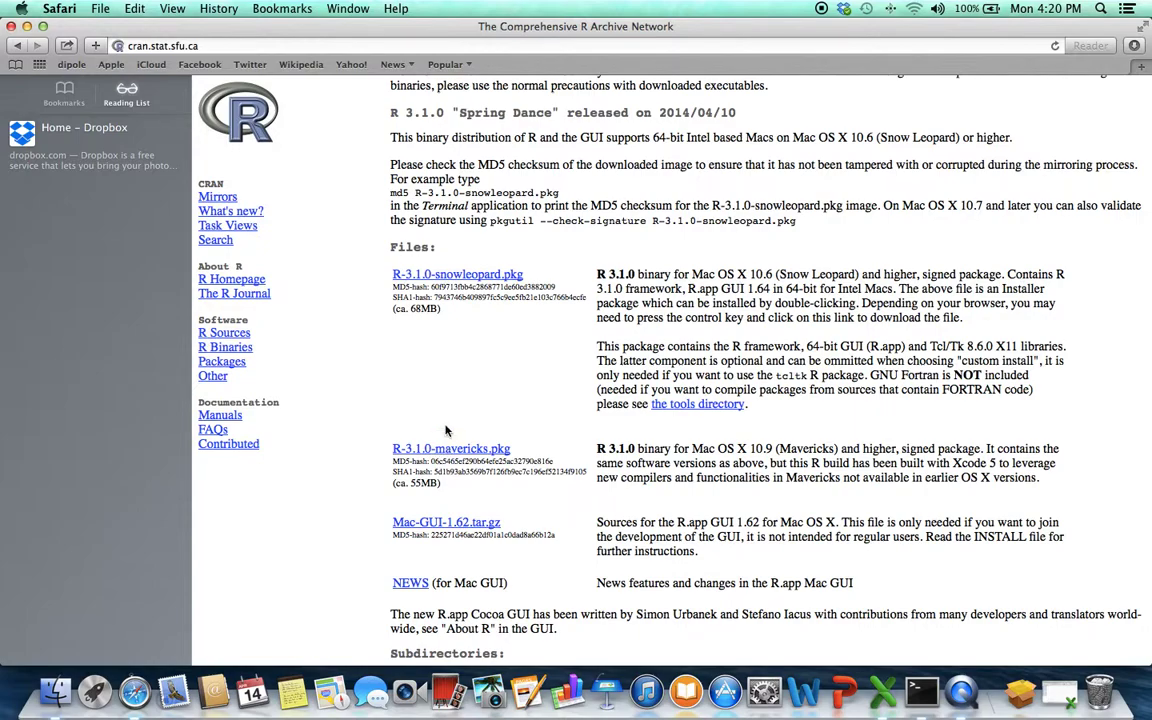
pyautogui.click(11, 27)
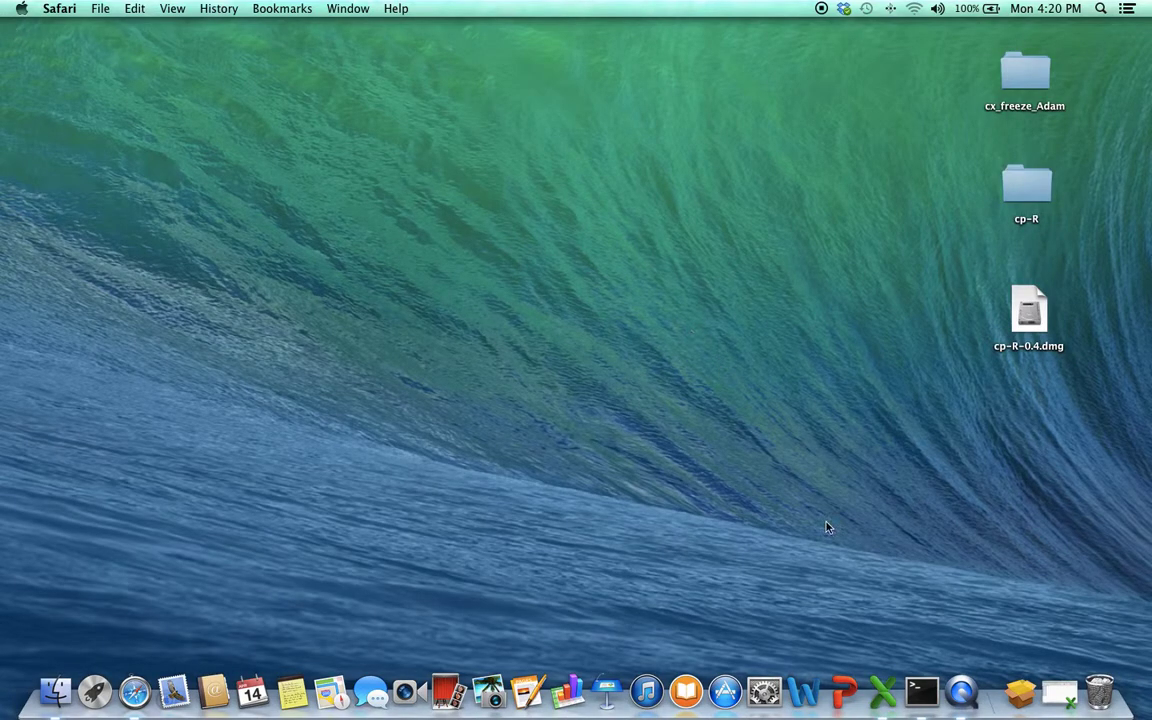
# - Open the downloaded R-3.0.3.pkg installer, proceed through its introduction and read-me pages, and agree to the software license
pyautogui.click(1012, 690)
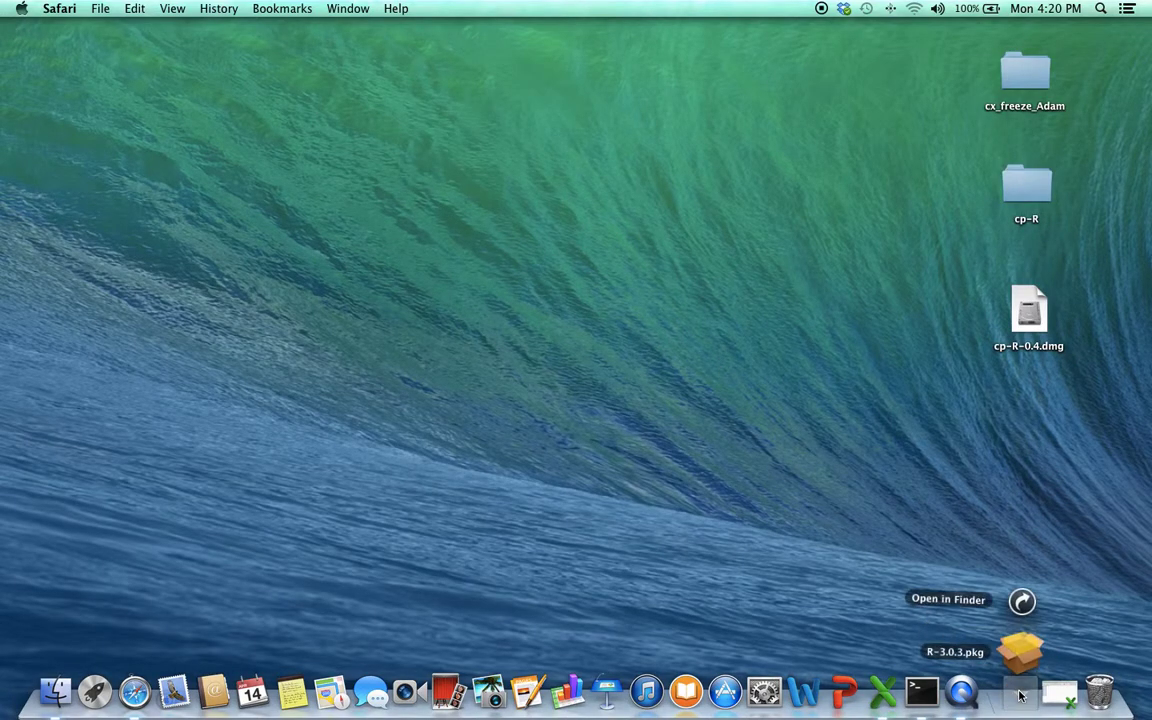
pyautogui.click(1023, 650)
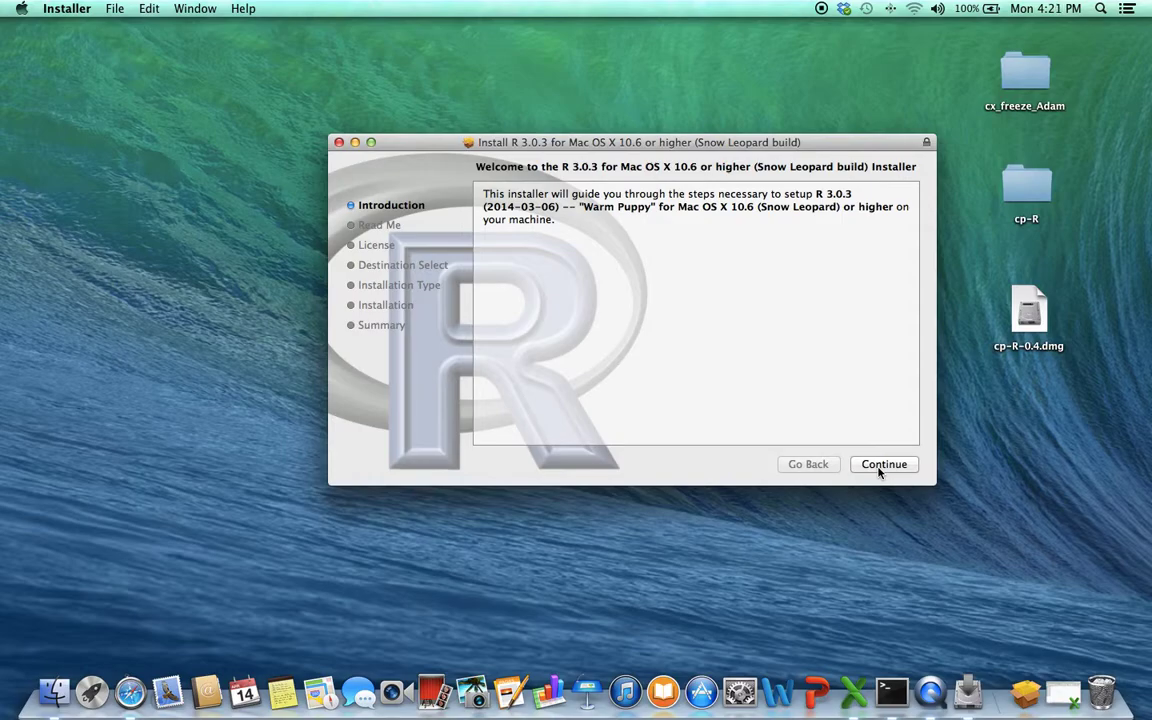
pyautogui.click(883, 464)
pyautogui.click(883, 464)
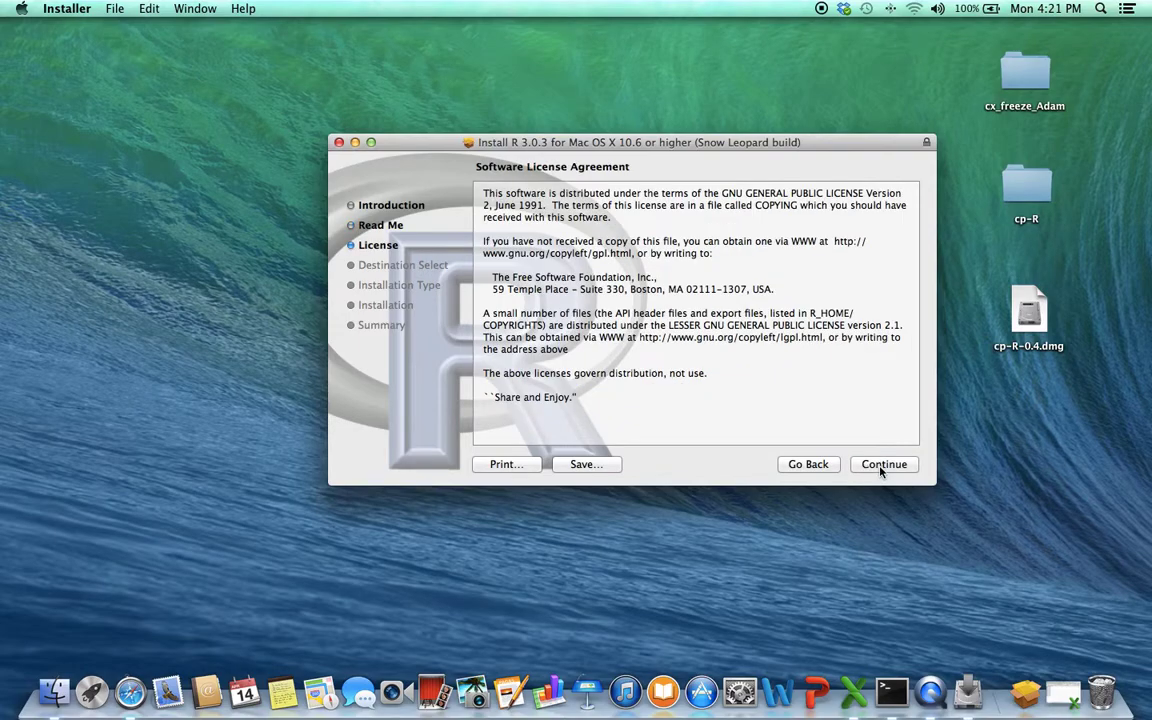
pyautogui.click(880, 466)
pyautogui.click(792, 267)
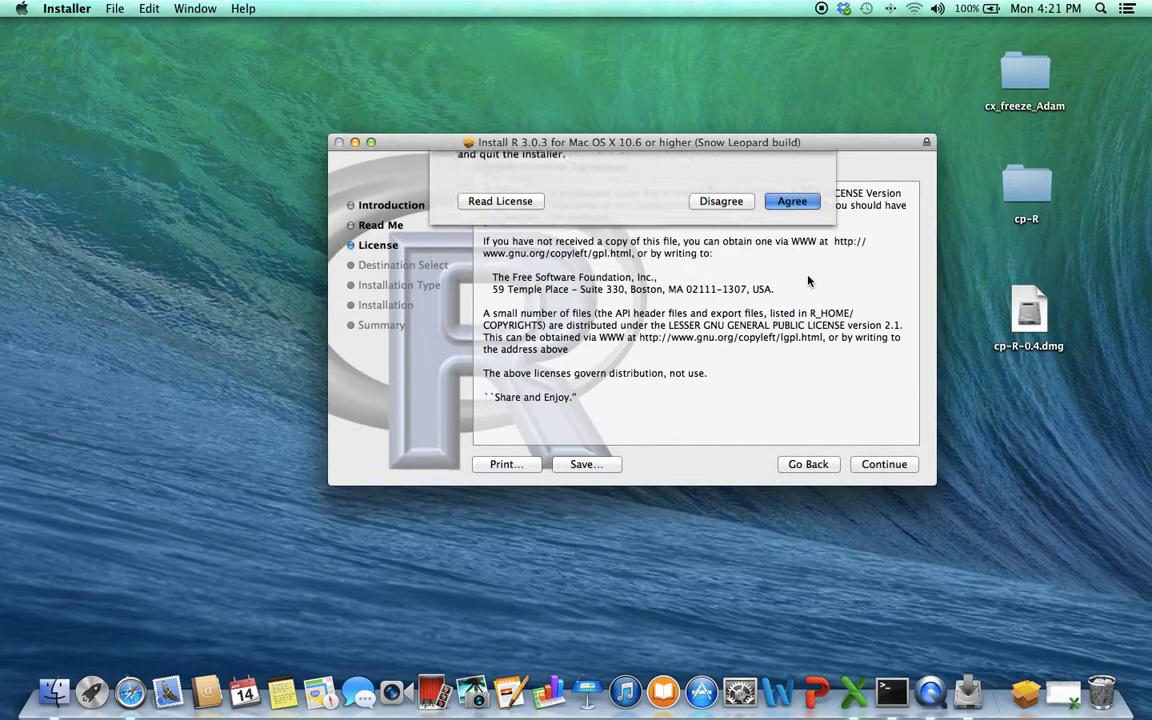
# - Run the standard R 3.0.3 installation on Macintosh HD, authorize it with the account password, and close the installer
pyautogui.click(772, 463)
pyautogui.click(788, 465)
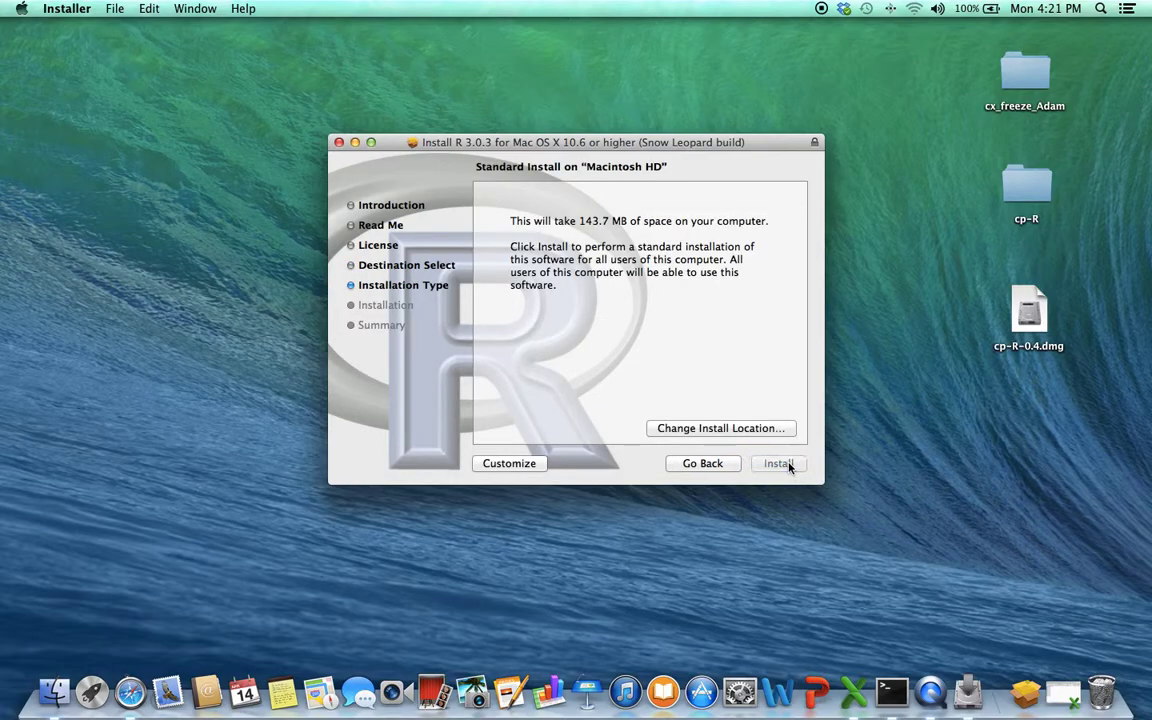
pyautogui.write('•••')
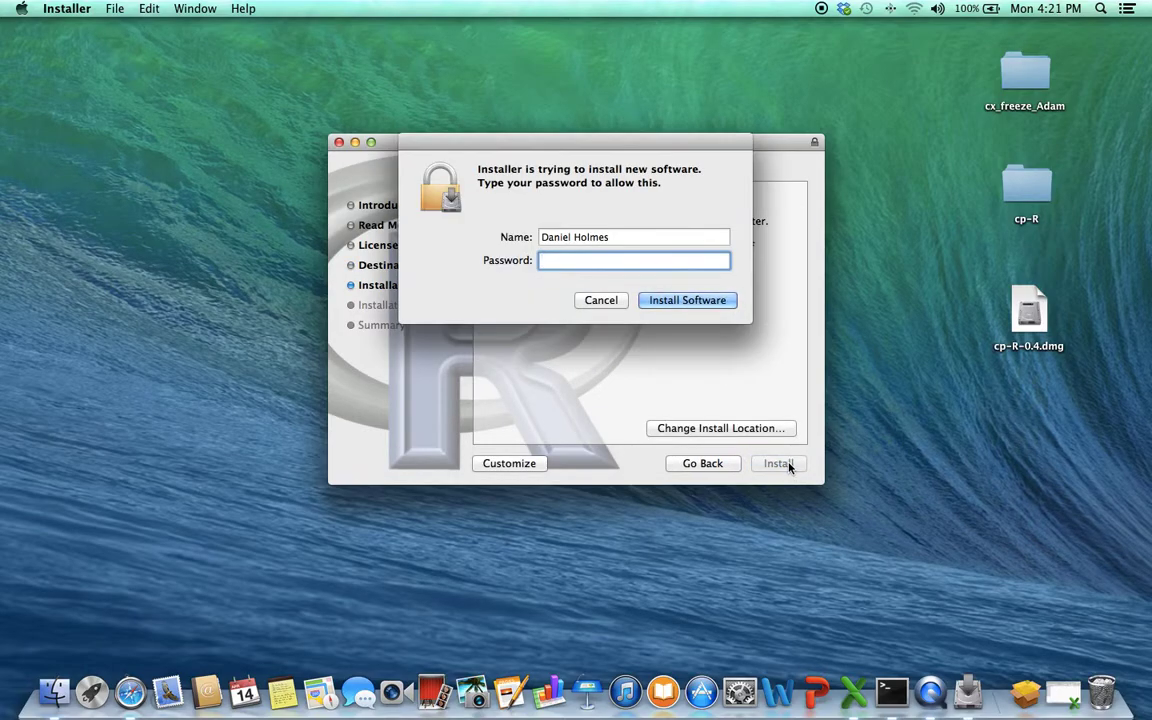
pyautogui.write('••••••••')
pyautogui.press('Return')
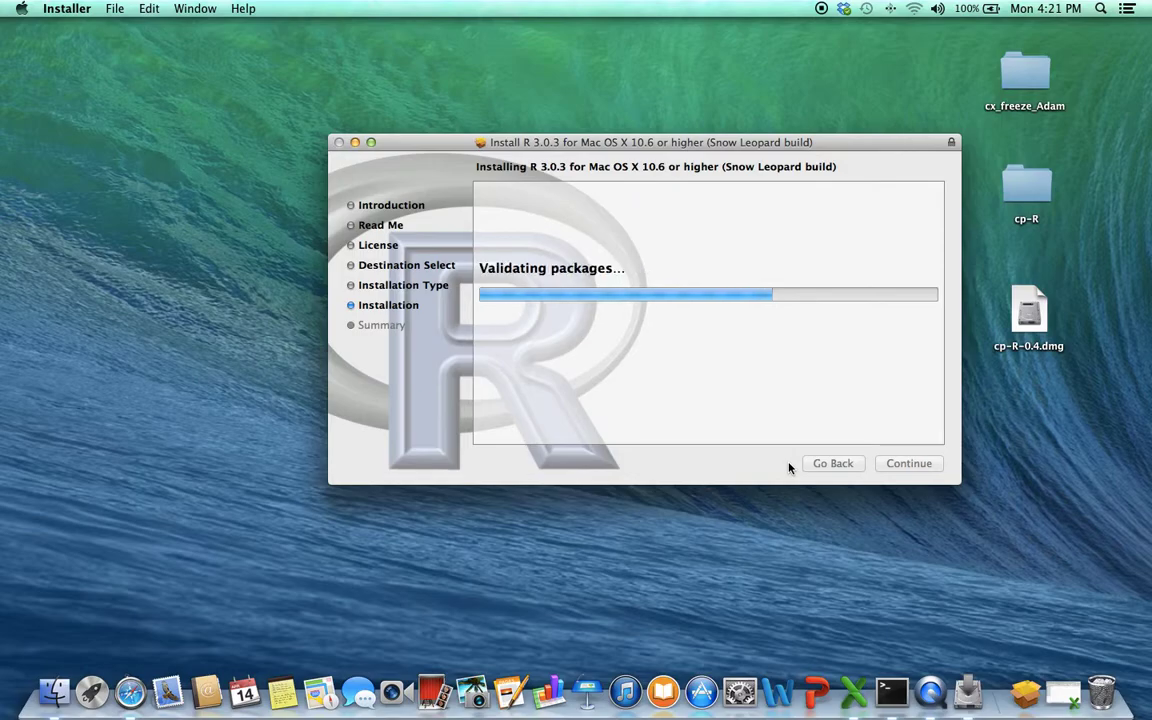
pyautogui.click(900, 464)
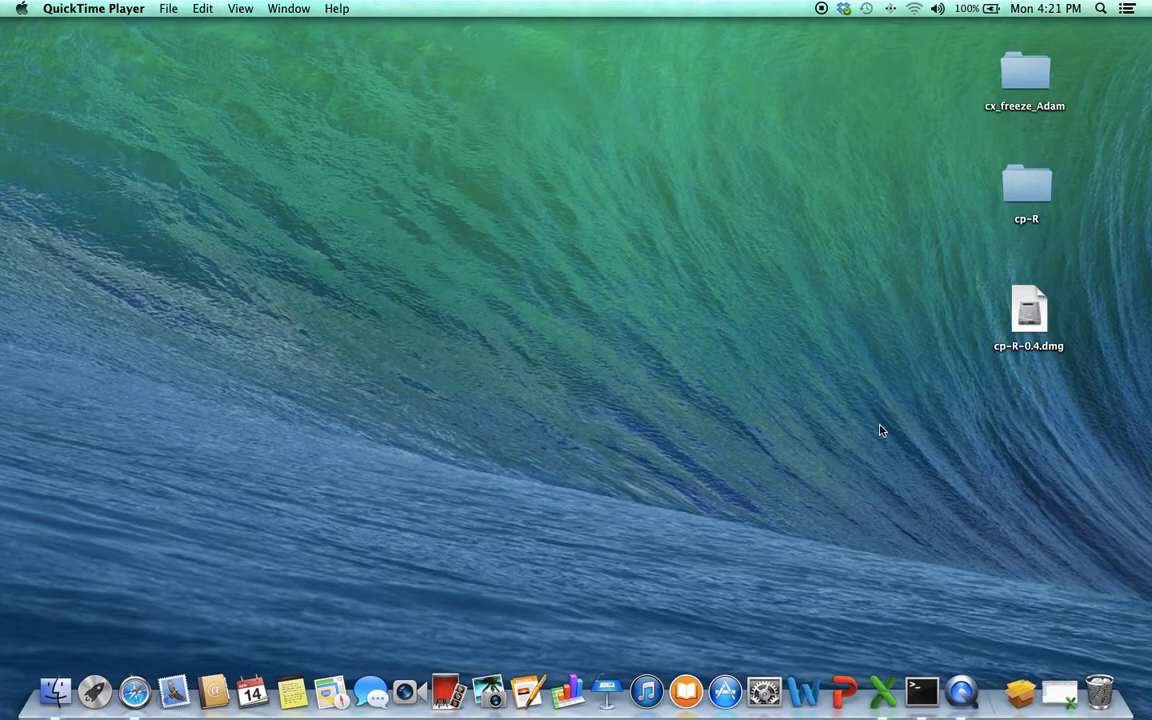
# - Search the installed applications for R and launch the R application
pyautogui.press('F4')
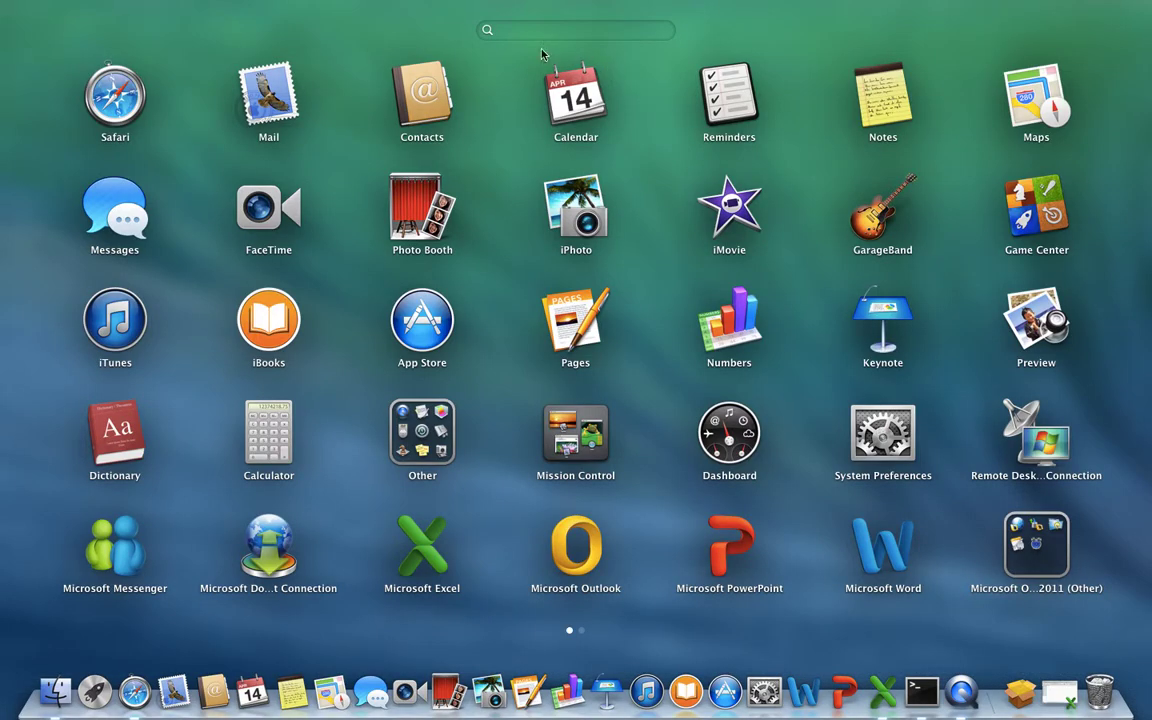
pyautogui.write('R')
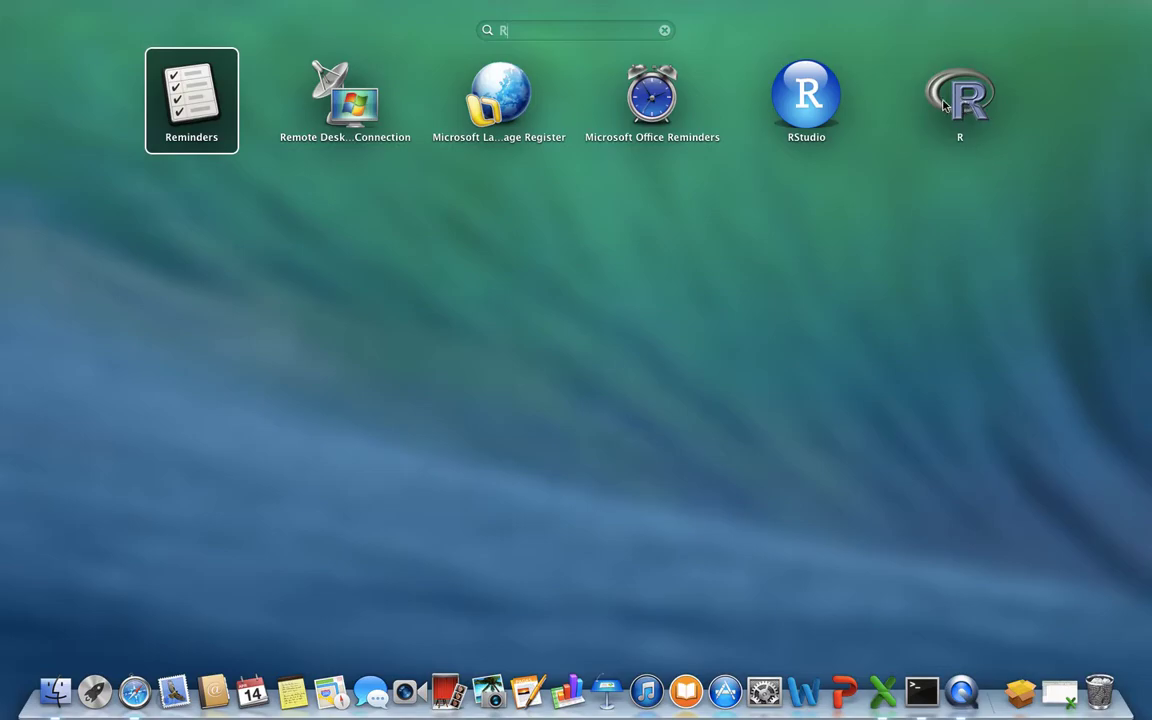
pyautogui.click(975, 95)
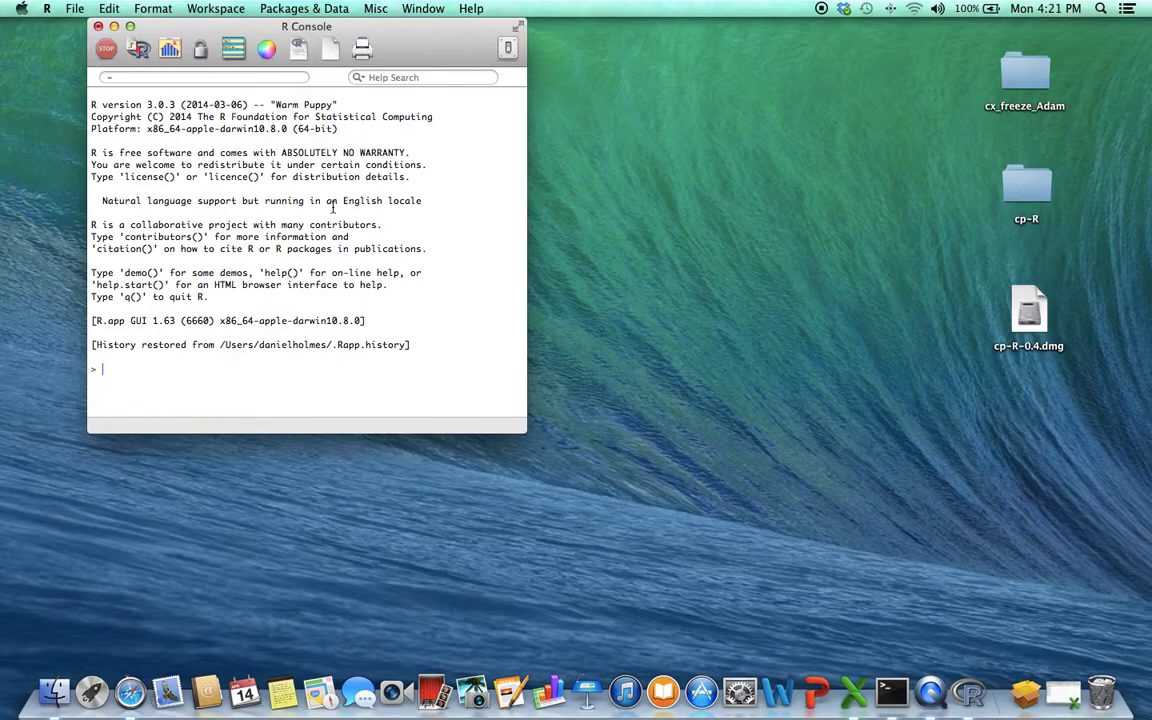
# - Install the car package with install.packages("car"), choosing Canada (BC) as the CRAN mirror
pyautogui.write('install.packages("car')
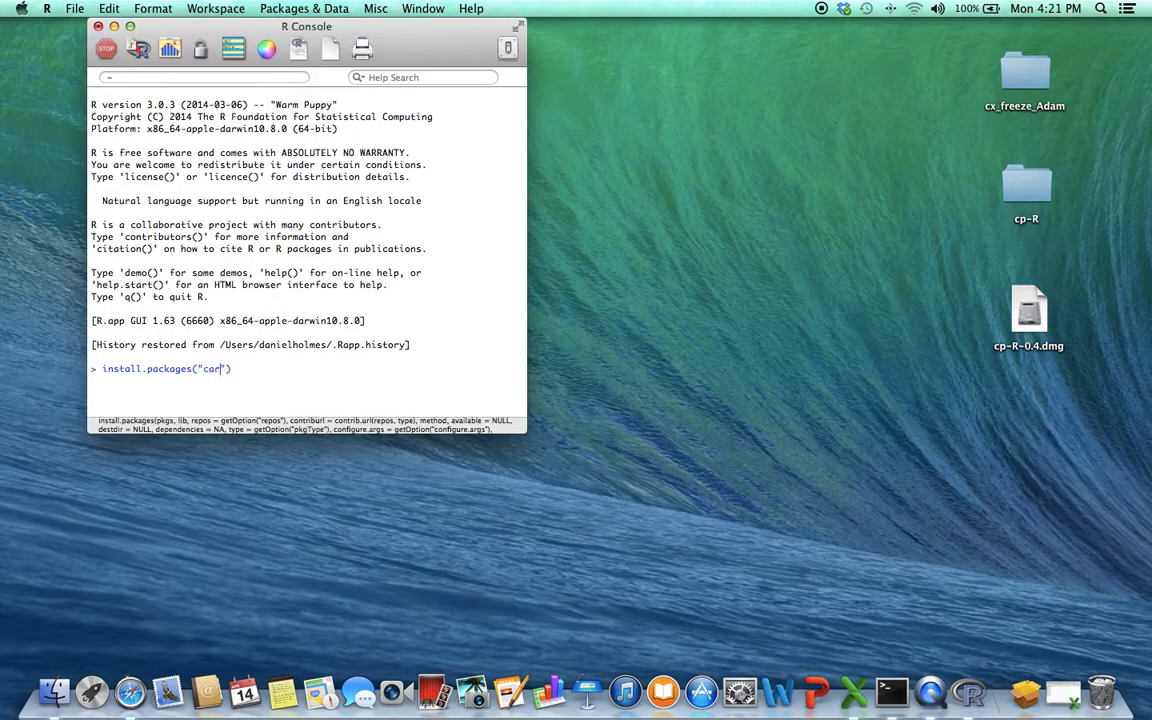
pyautogui.press('Return')
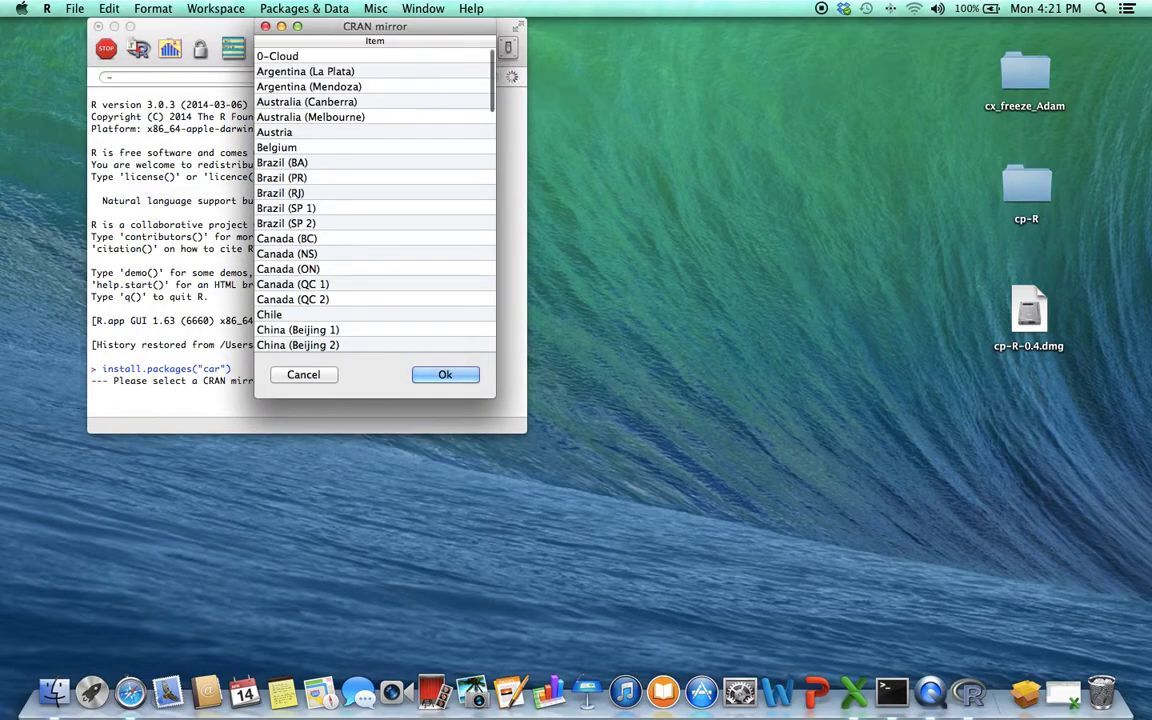
pyautogui.click(372, 238)
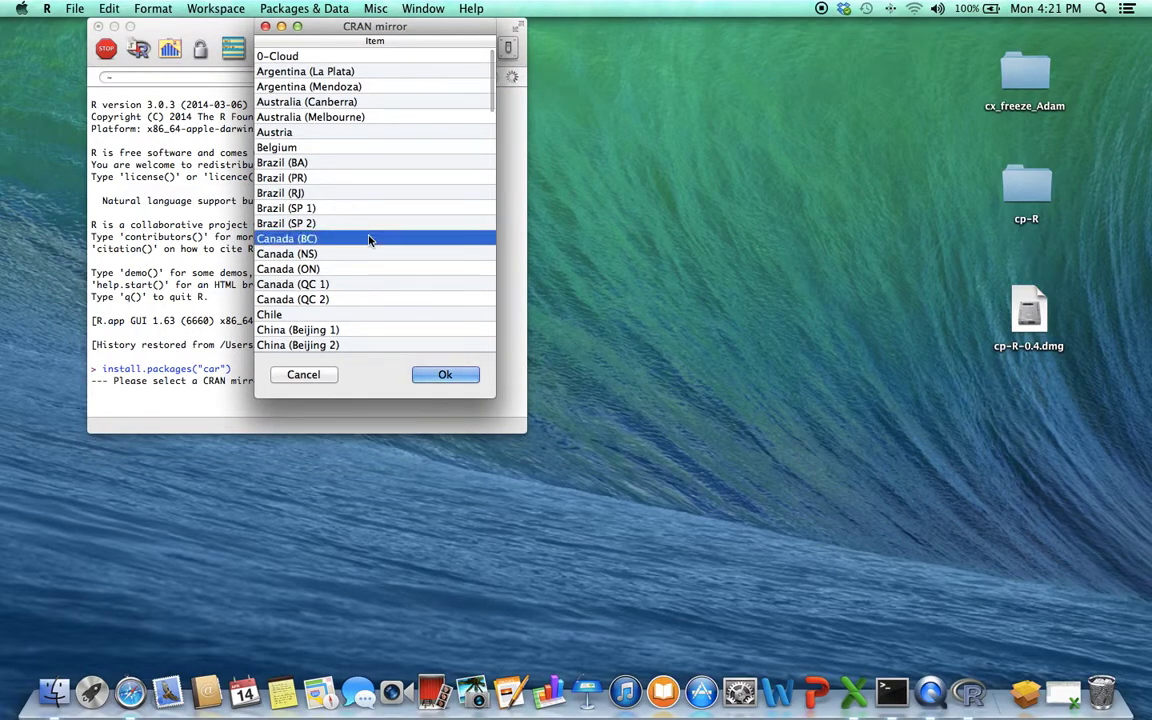
pyautogui.click(445, 374)
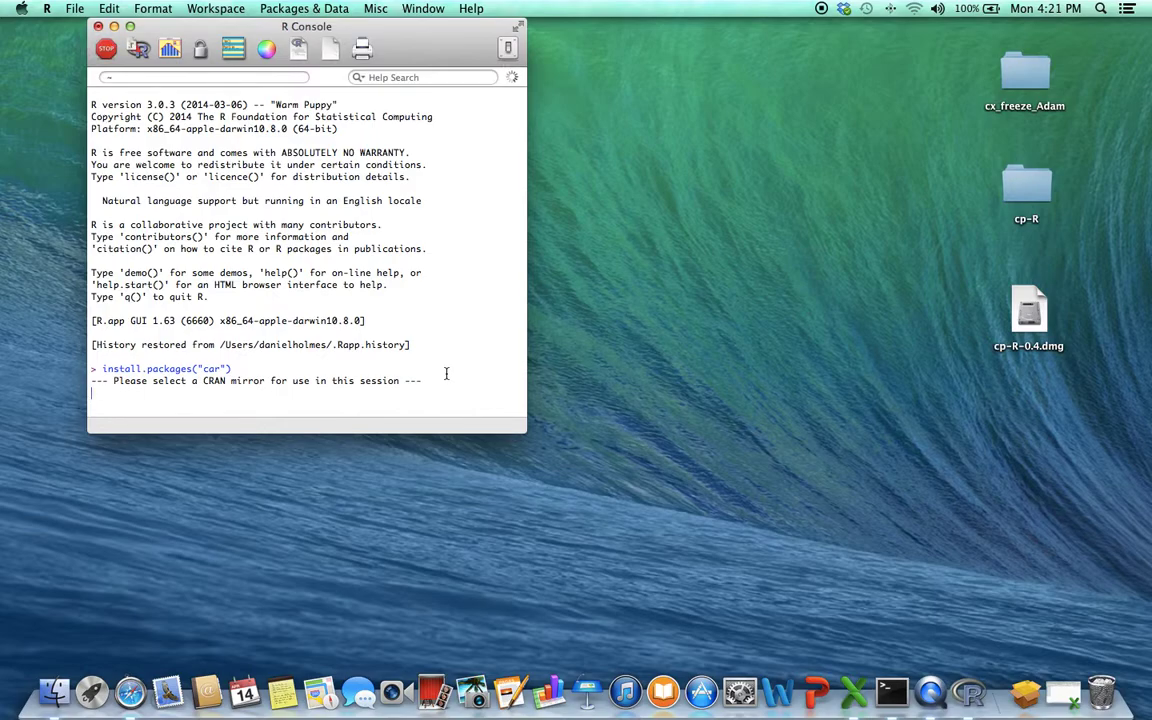
# - Install the calibrate package with install.packages("calibrate"), and quit R without saving the workspace image
pyautogui.press('Up')
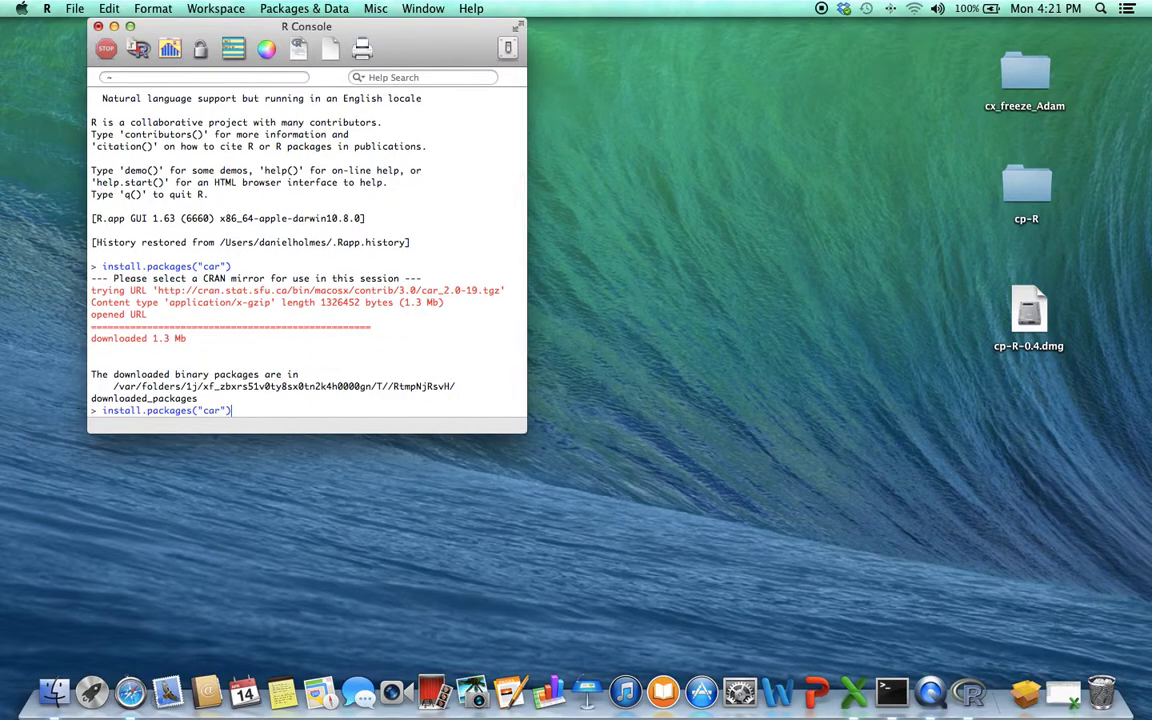
pyautogui.press('Left')
pyautogui.press('Left')
pyautogui.press('BackSpace')
pyautogui.write('li')
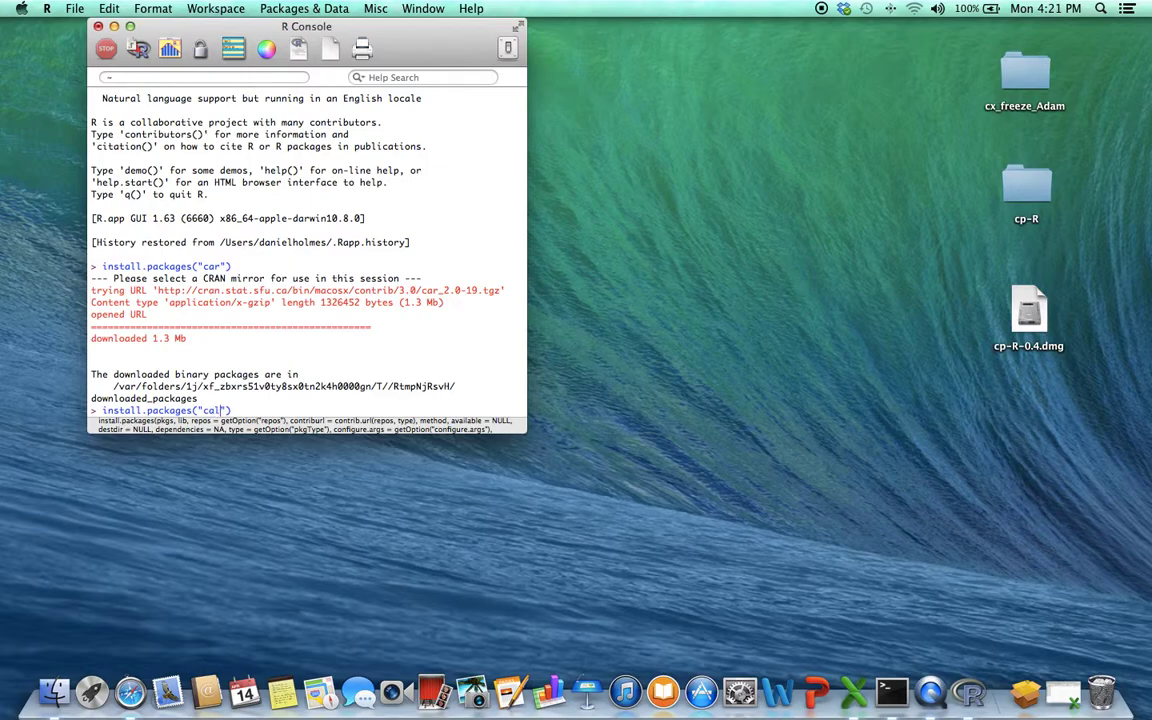
pyautogui.write('brate')
pyautogui.press('Return')
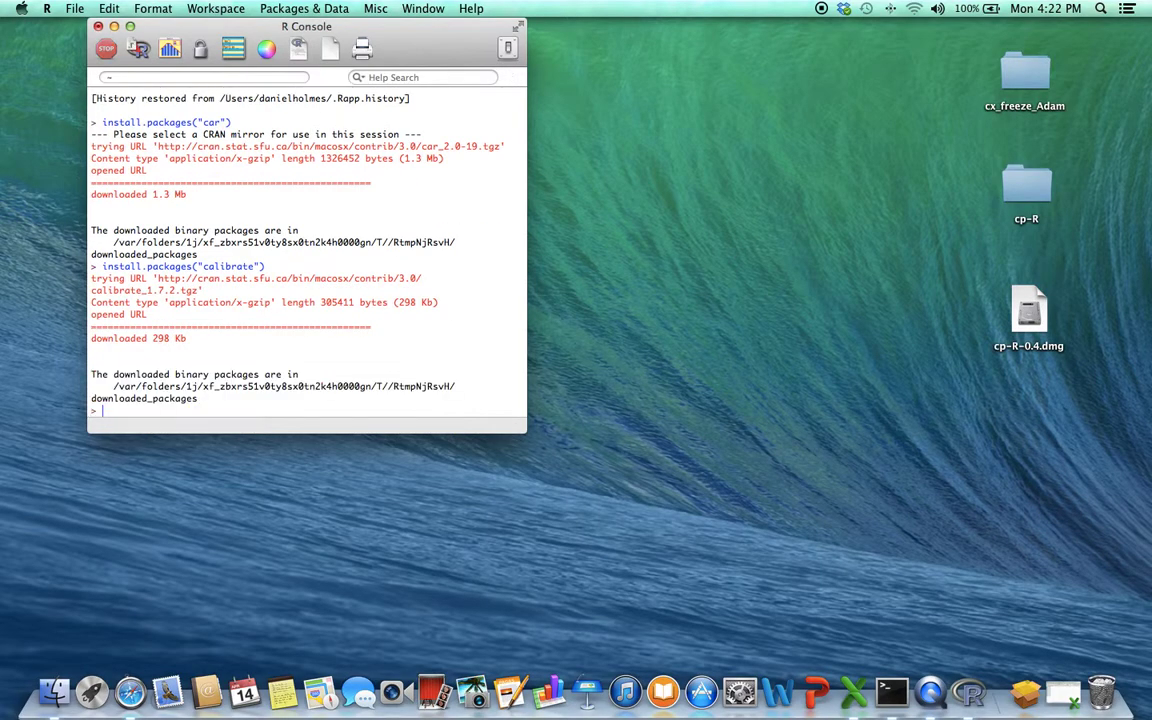
pyautogui.click(98, 27)
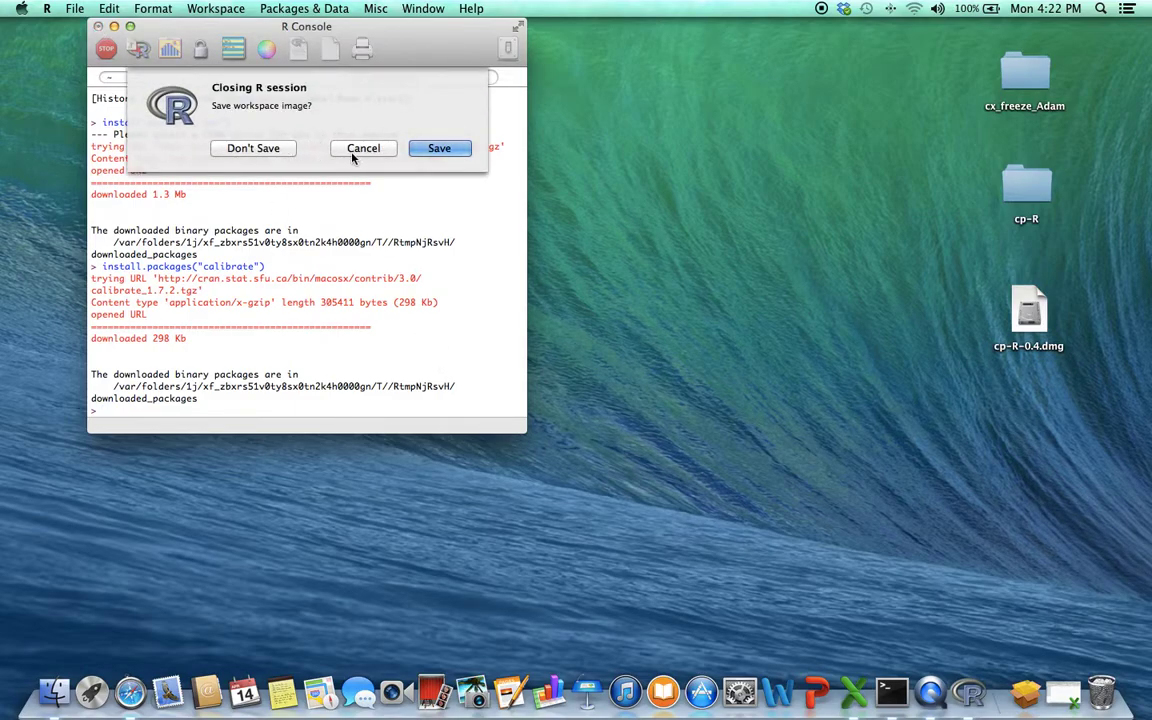
pyautogui.click(267, 149)
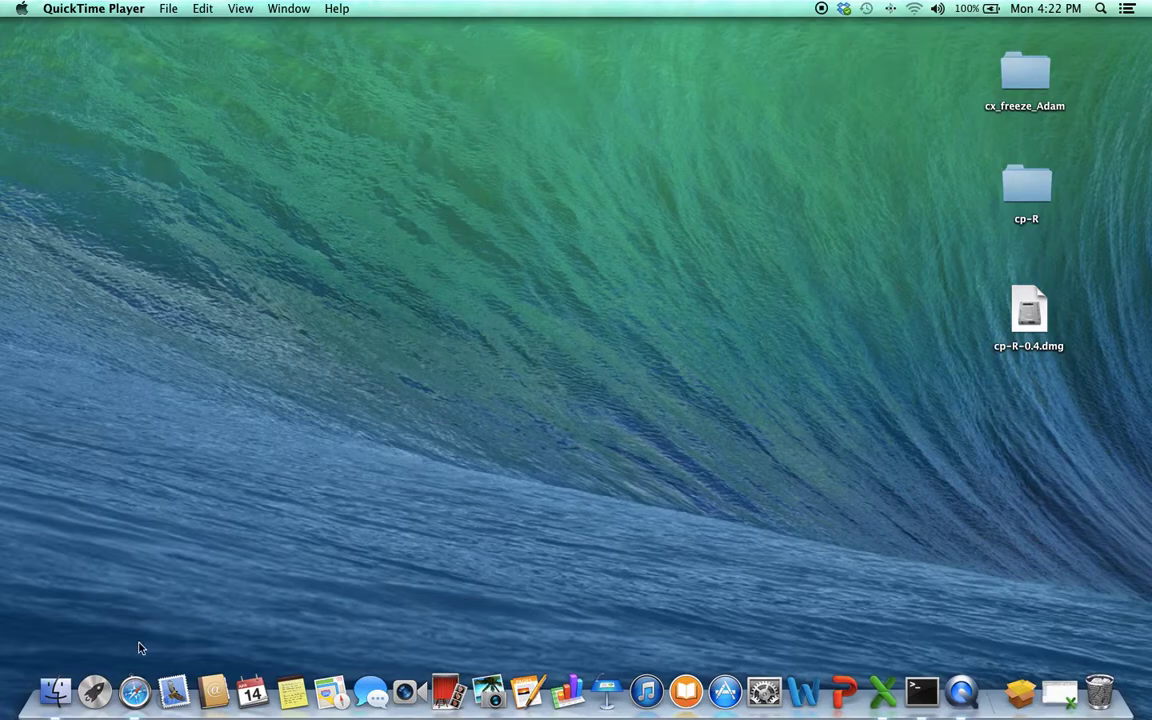
# - Switch to Safari and search Google for "cpr chemical pathology sourceforge"
pyautogui.click(133, 691)
pyautogui.click(342, 246)
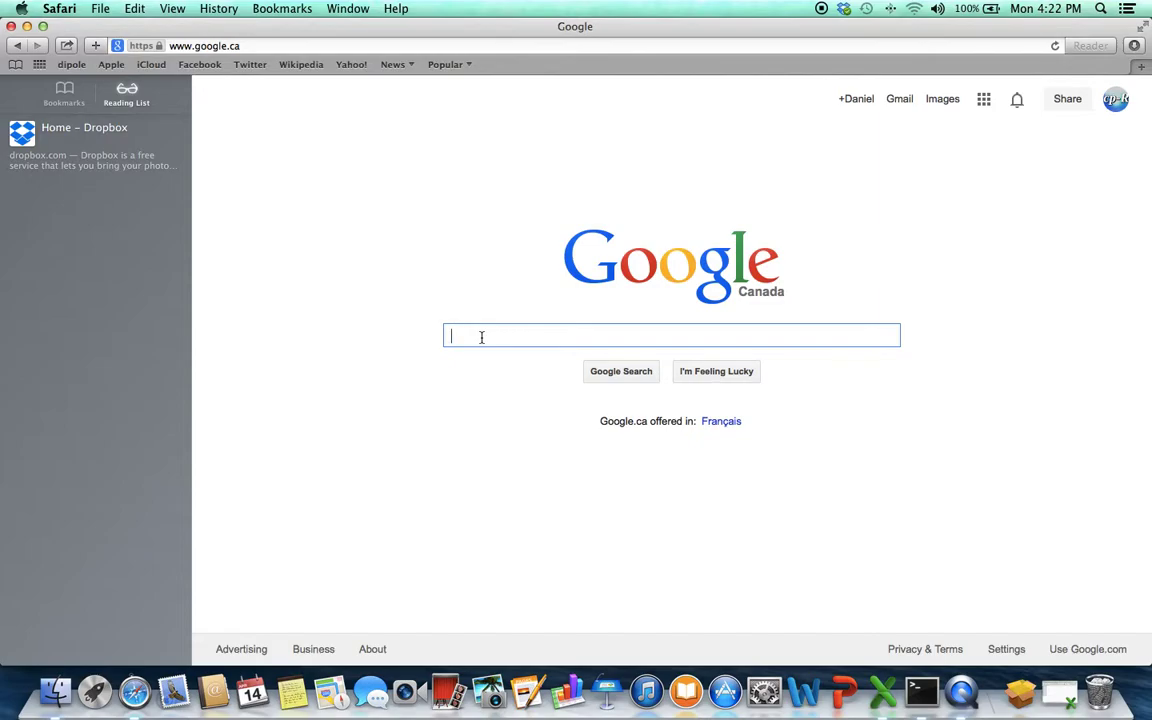
pyautogui.write('cpr chemical')
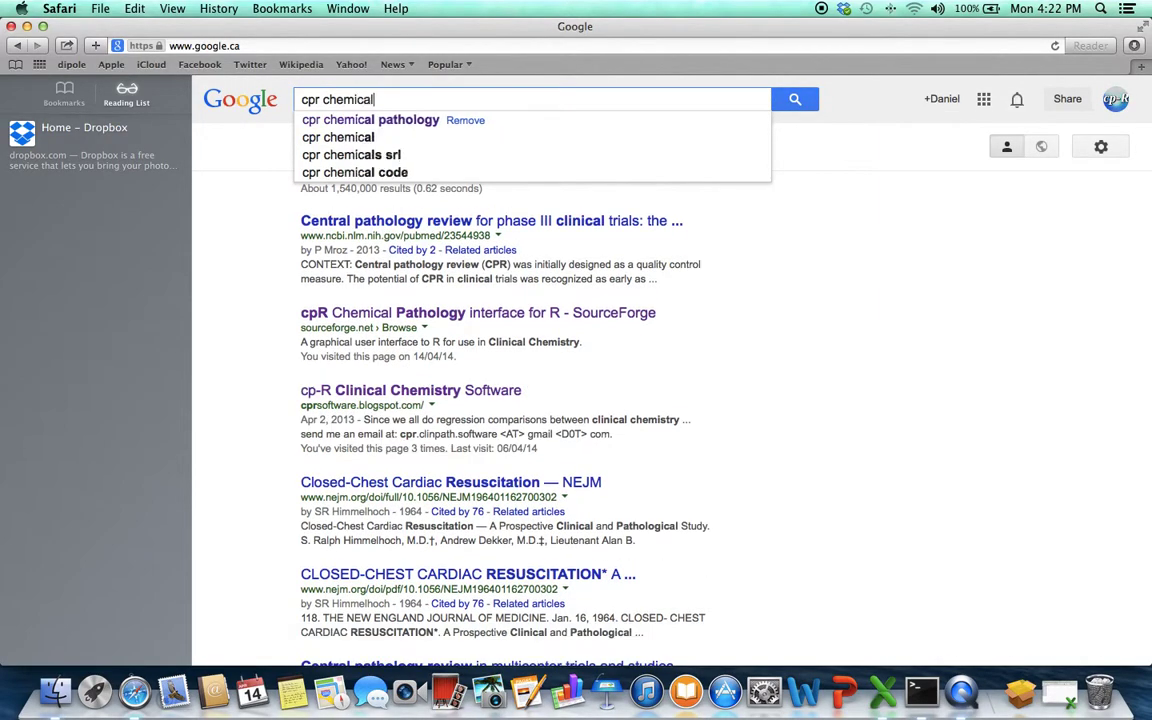
pyautogui.write(' pathology sourceforge')
pyautogui.press('Return')
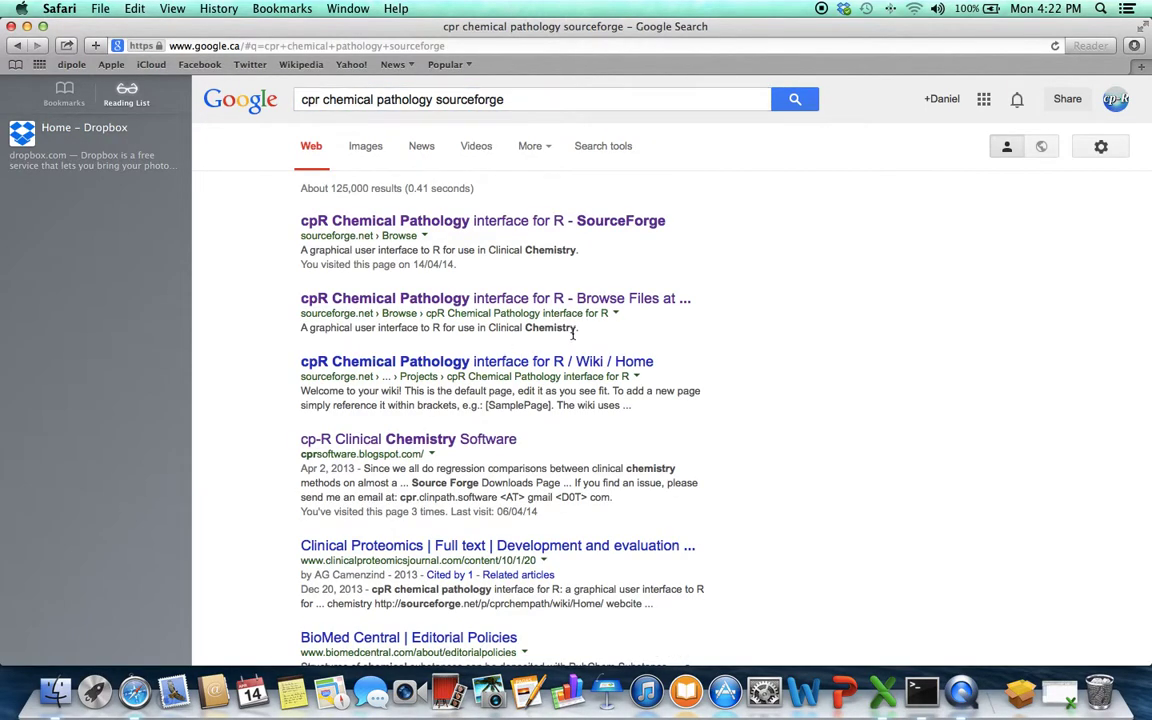
# - Browse the SourceForge files of the cpR Chemical Pathology interface for R to the Mac_OSX folder, and close the browser window
pyautogui.click(518, 229)
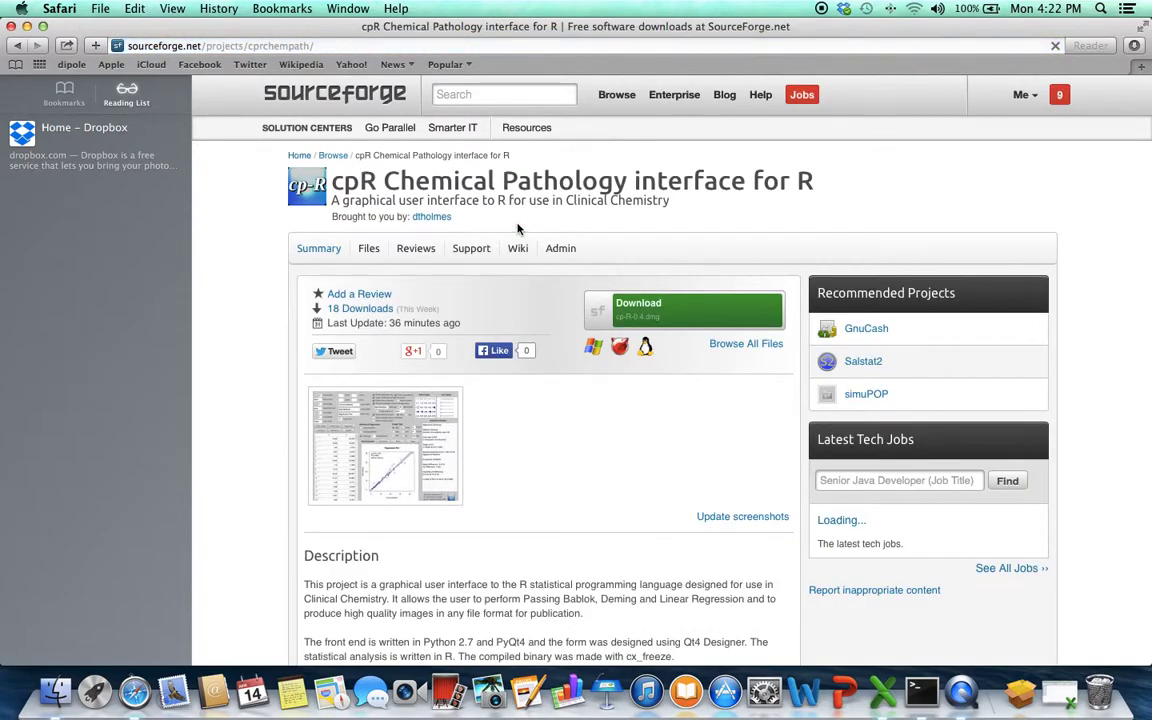
pyautogui.click(370, 251)
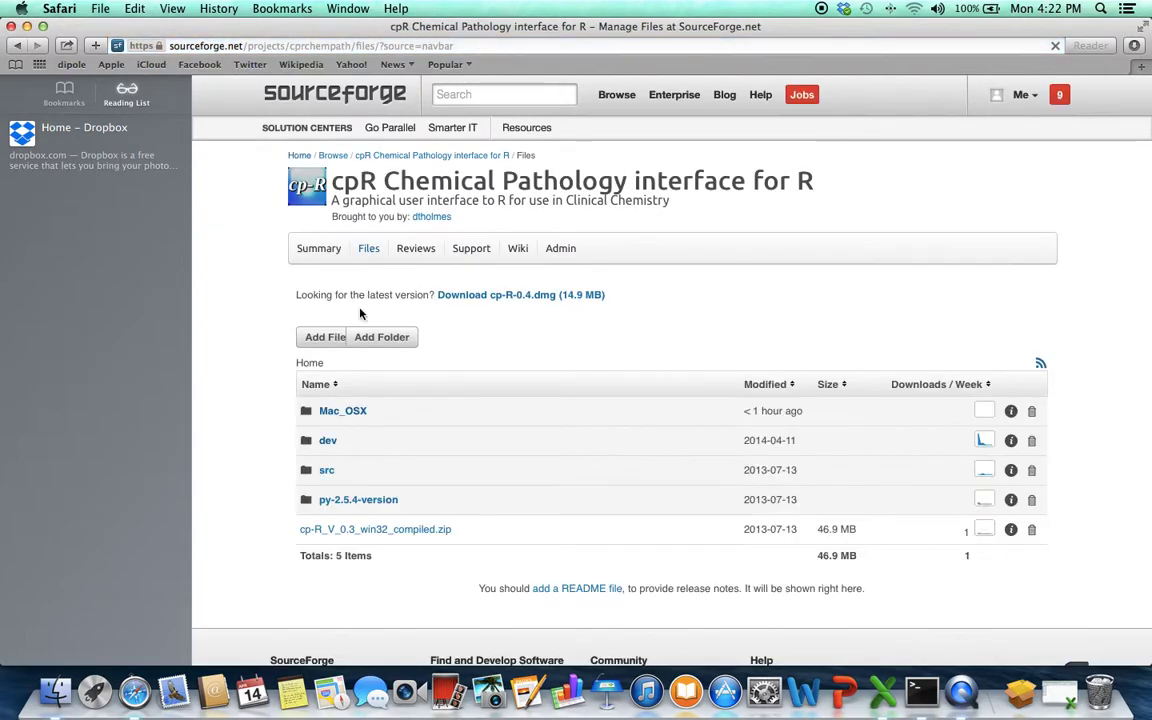
pyautogui.click(350, 413)
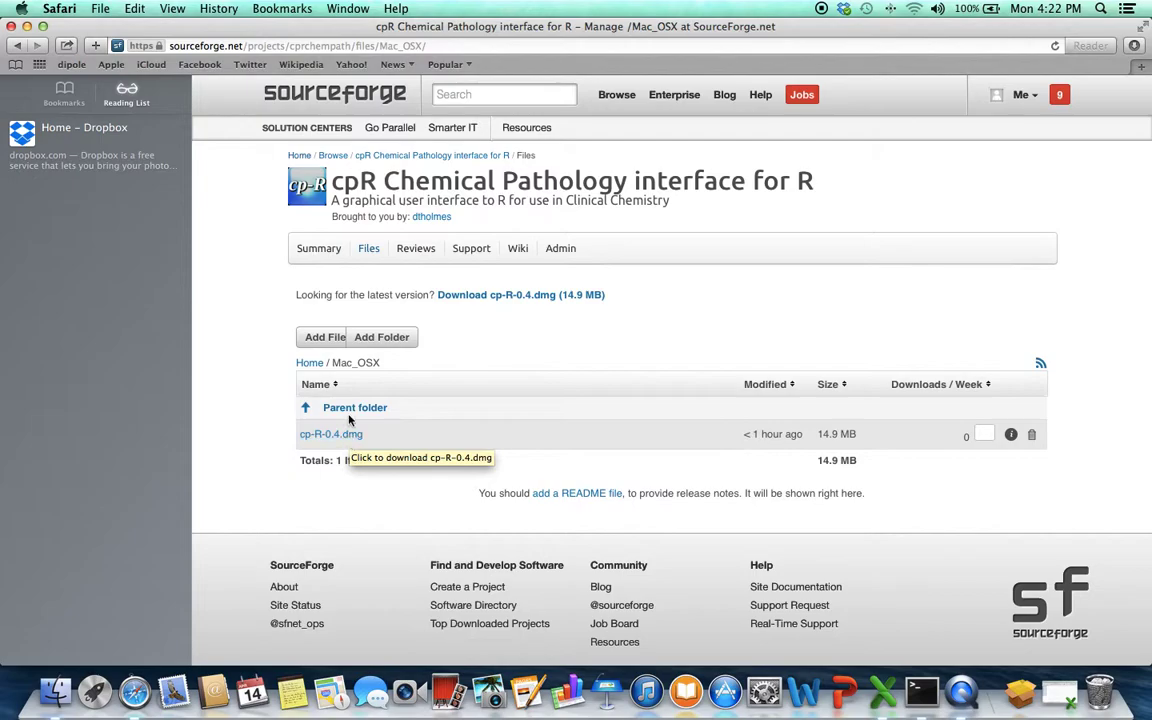
pyautogui.click(12, 27)
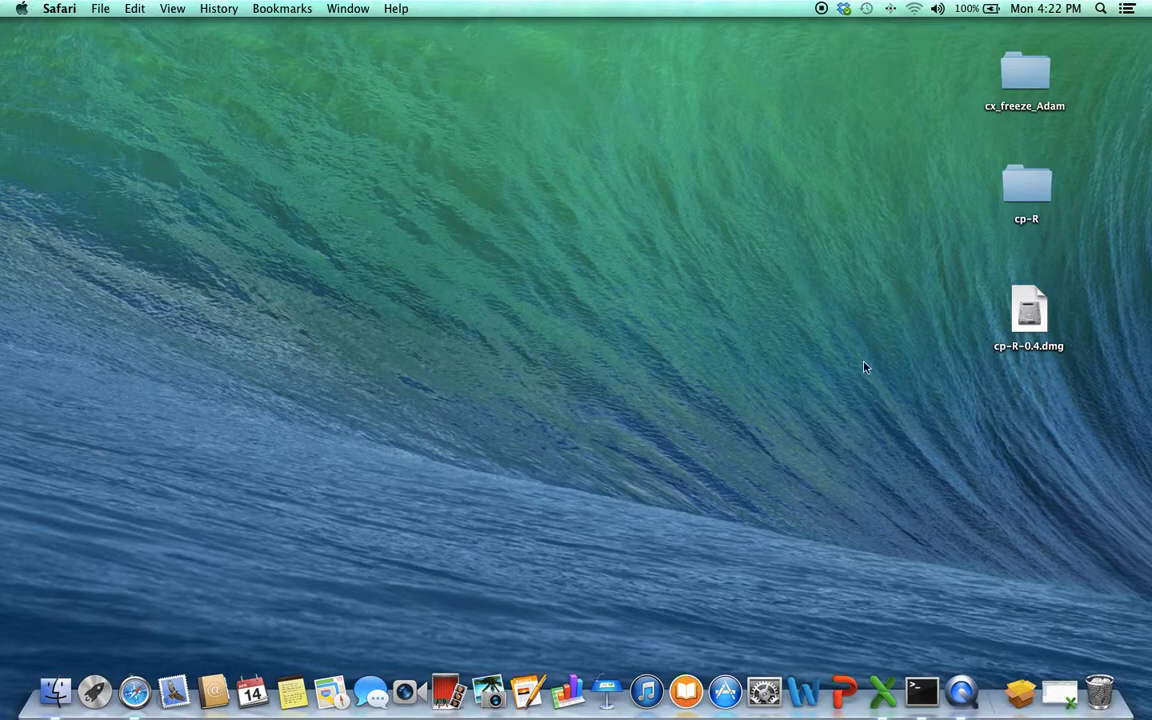
# - Open the cp-R-0.4.dmg disk image on the desktop and launch the cp-R-0.4 application from it
pyautogui.doubleClick(1029, 312)
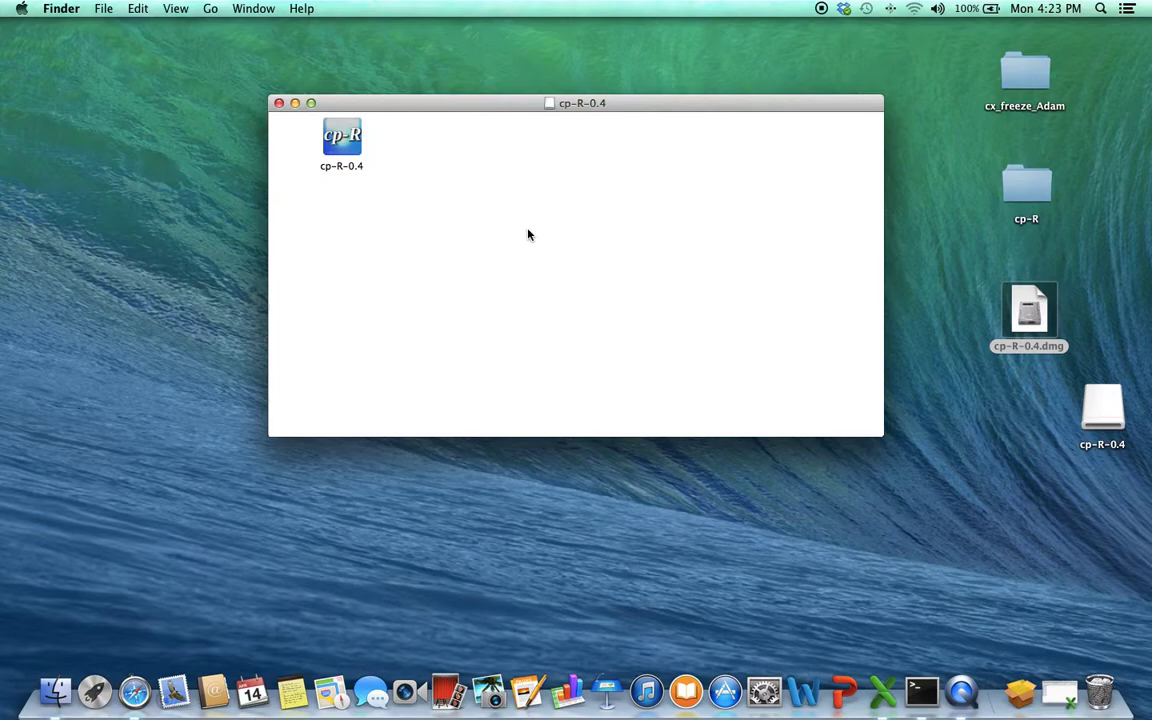
pyautogui.doubleClick(357, 148)
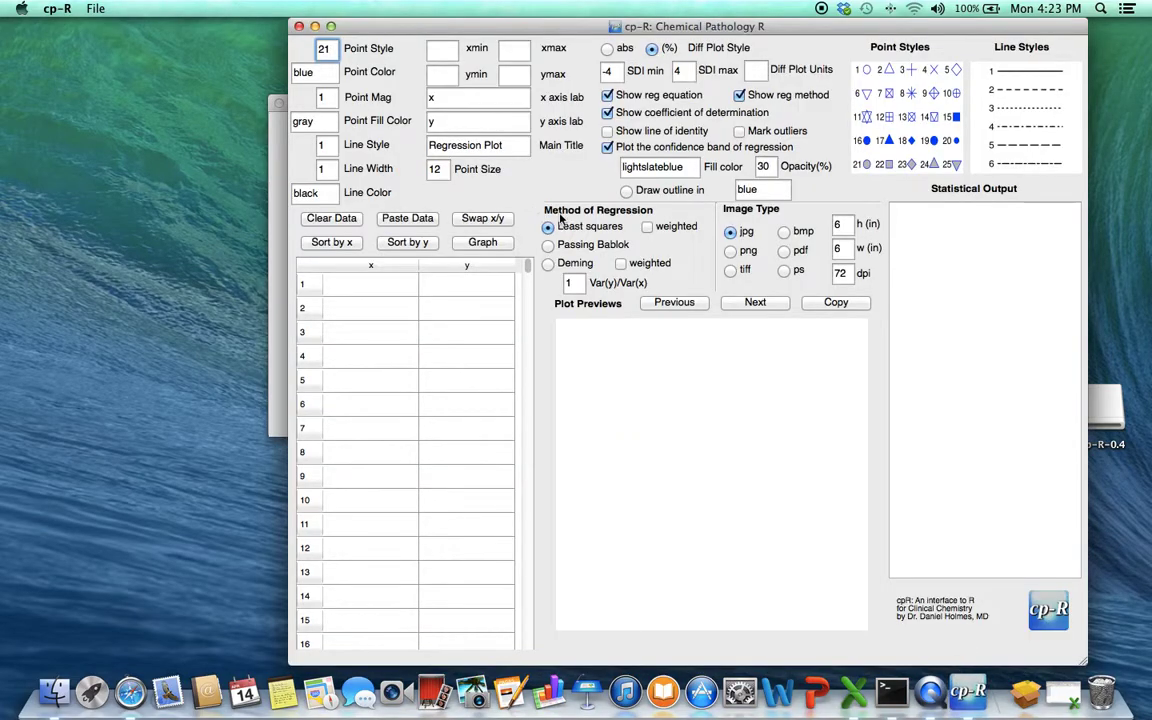
# - Copy the Method1 and Method2 data in A1:B24 of Workbook2 in Excel and paste it into the x and y table in cp-R
pyautogui.click(1063, 692)
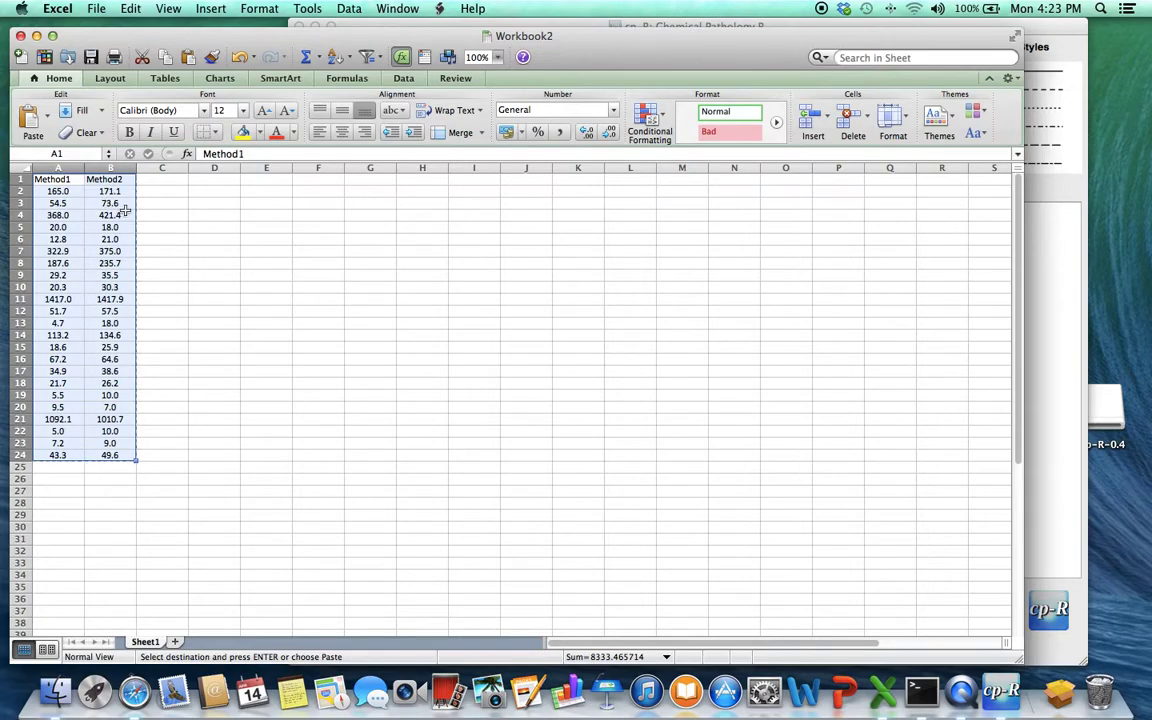
pyautogui.click(1045, 200)
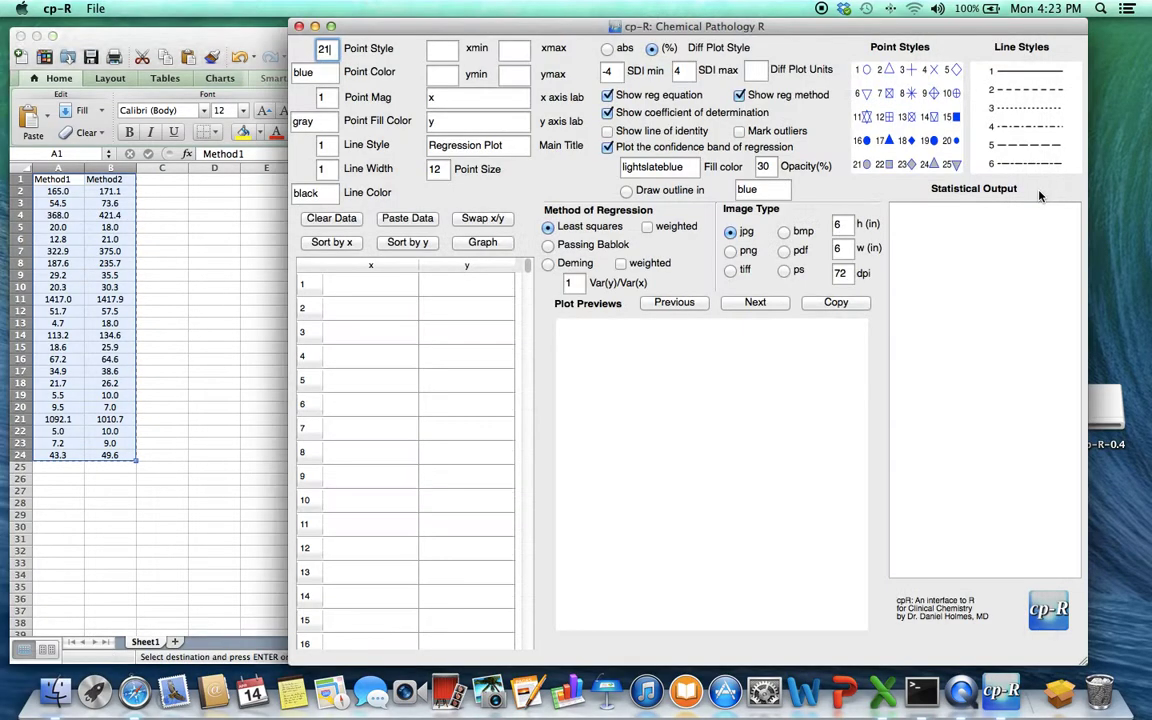
pyautogui.click(407, 218)
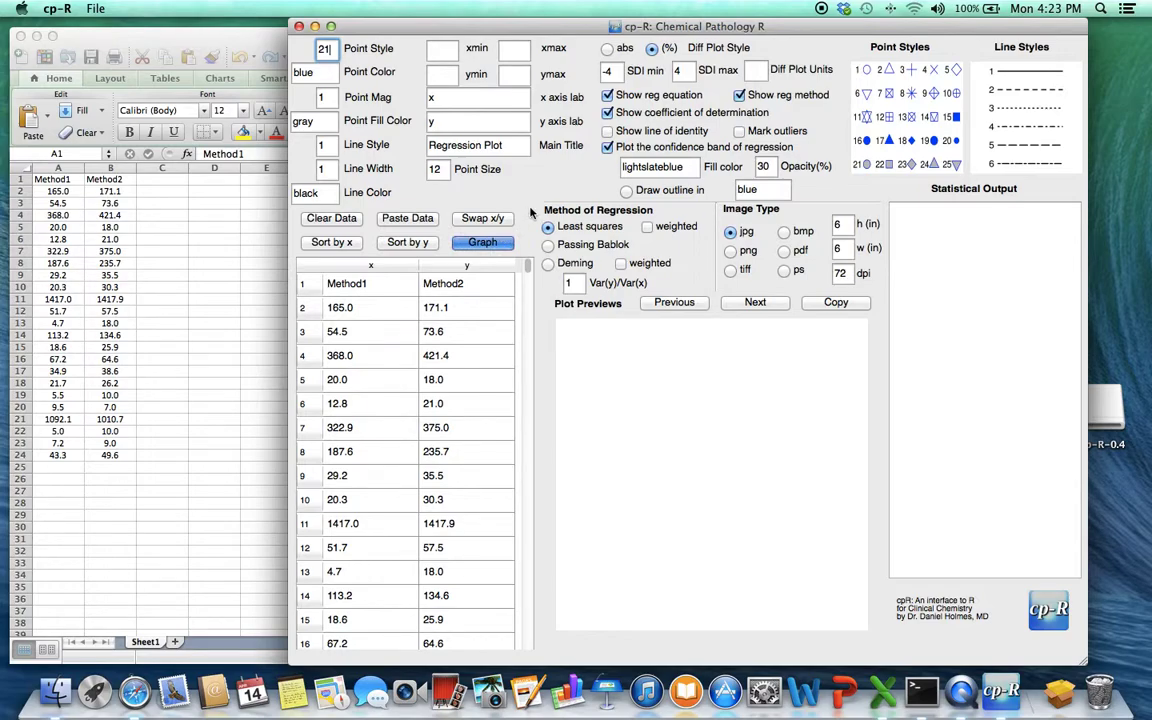
# - Graph the pasted data with least squares regression and page through the plot previews to the Regression Plot
pyautogui.press('Return')
pyautogui.click(755, 302)
pyautogui.click(755, 302)
pyautogui.click(755, 303)
pyautogui.click(755, 303)
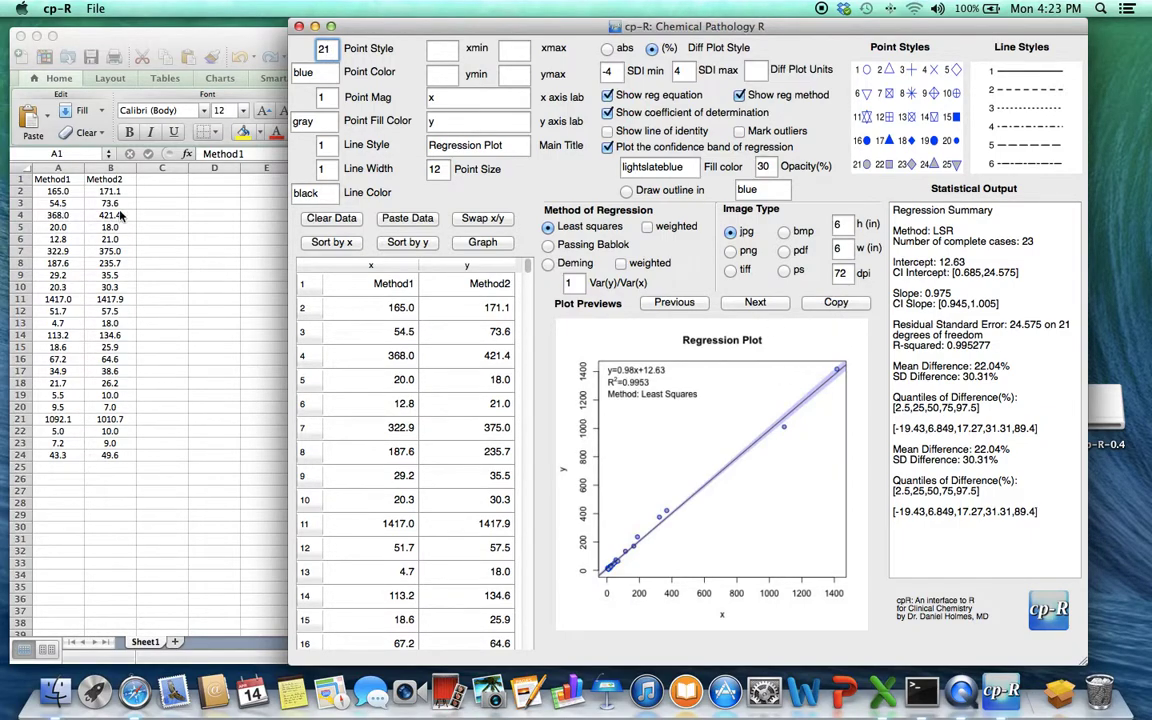
# - Switch to Excel, paste the copied regression plot into Workbook2 at cell D3, and start closing the workbook
pyautogui.click(170, 210)
pyautogui.click(211, 203)
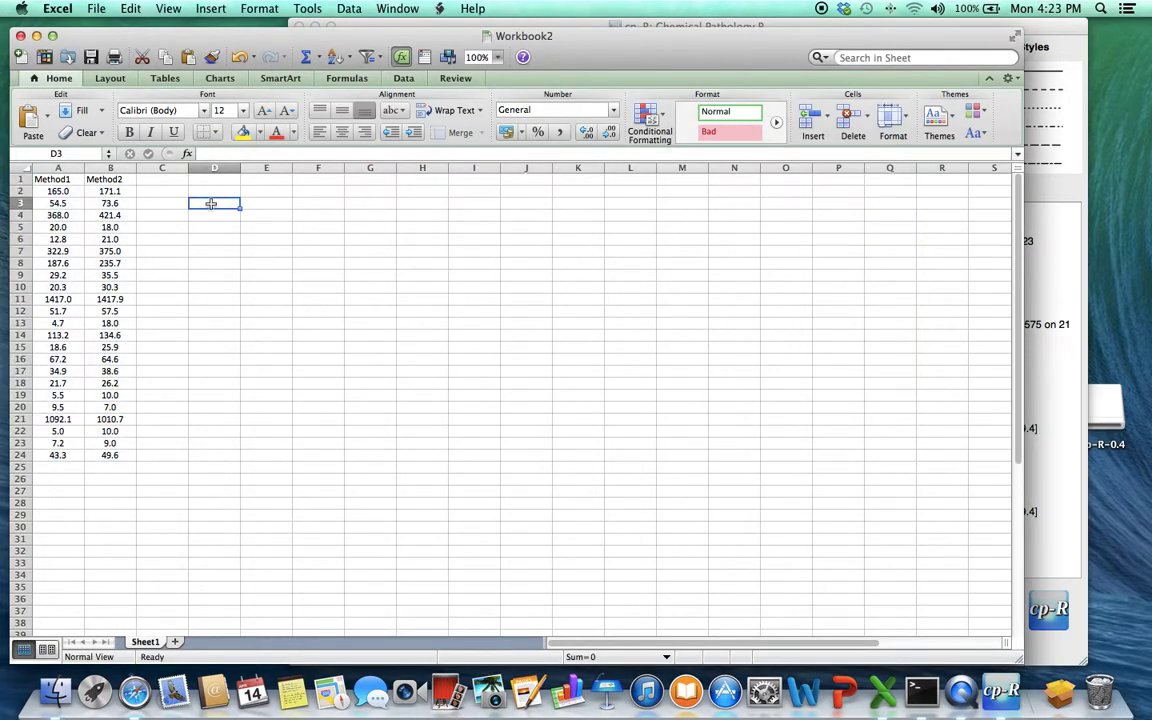
pyautogui.press('super+v')
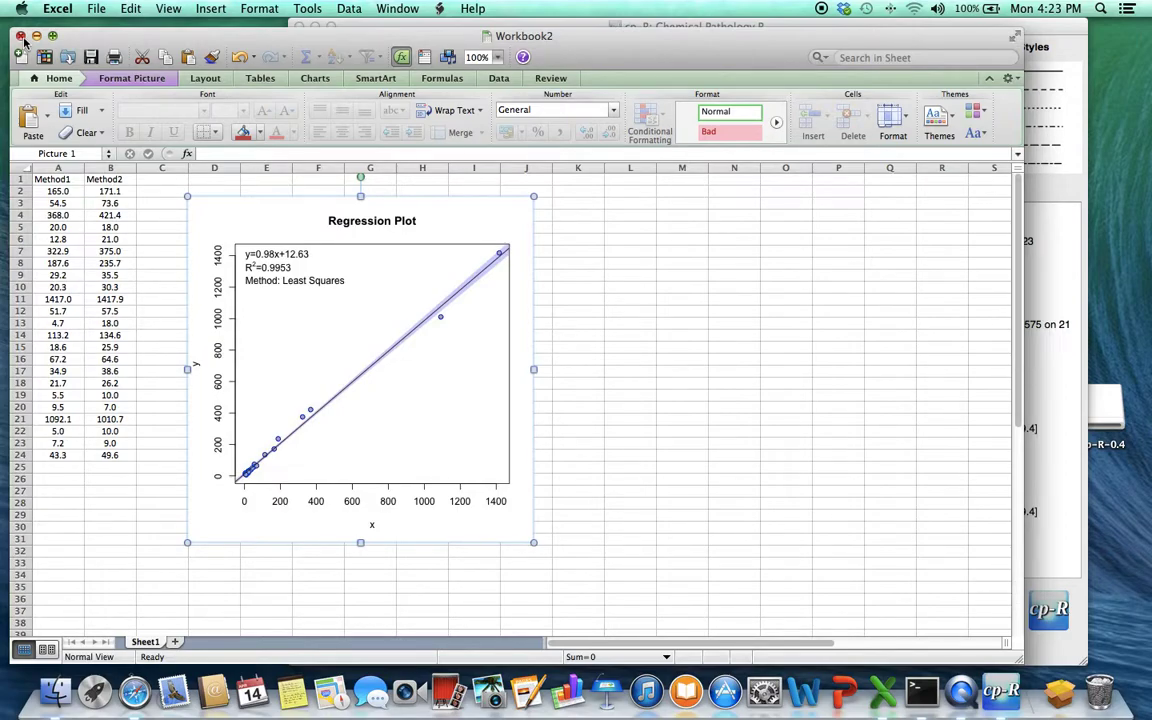
pyautogui.click(20, 35)
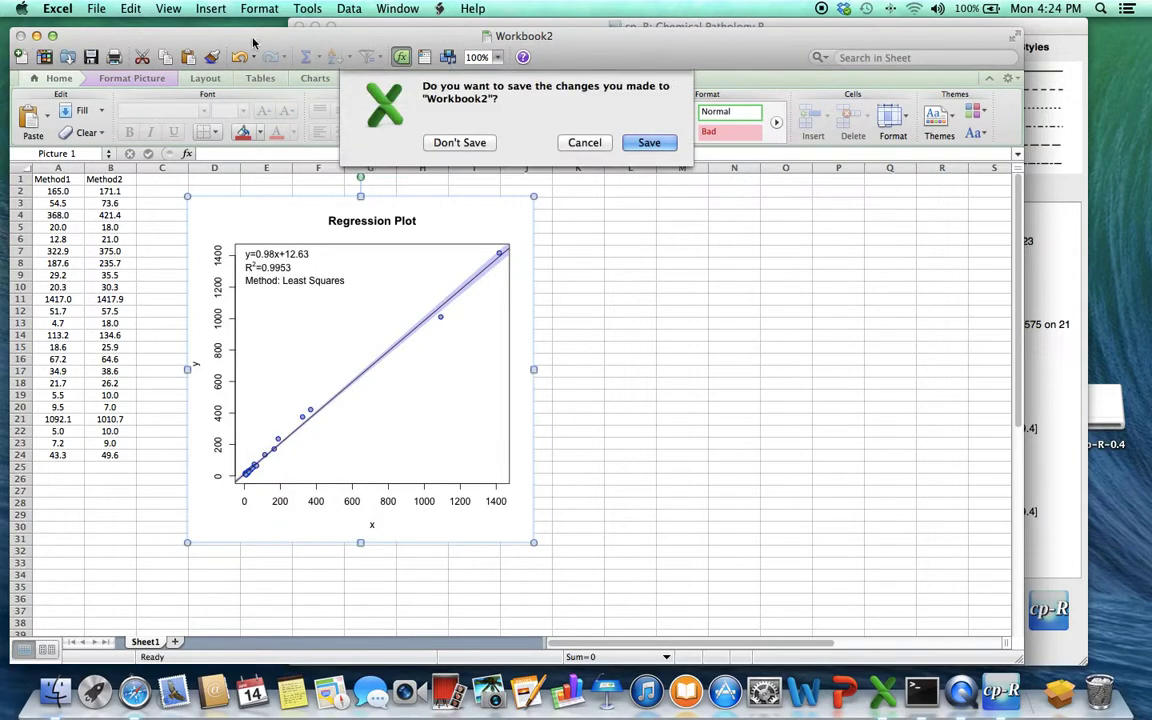